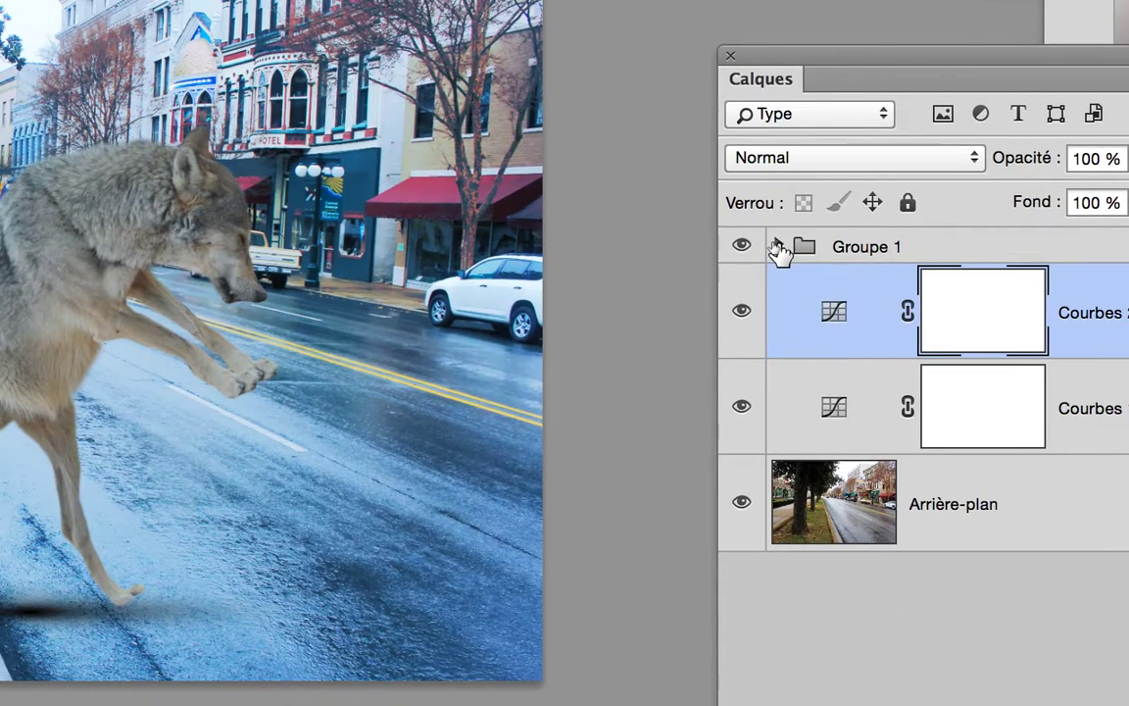
Expand Groupe 1 in the Layers panel and select the loup wolf layer.
left_click(777, 251)
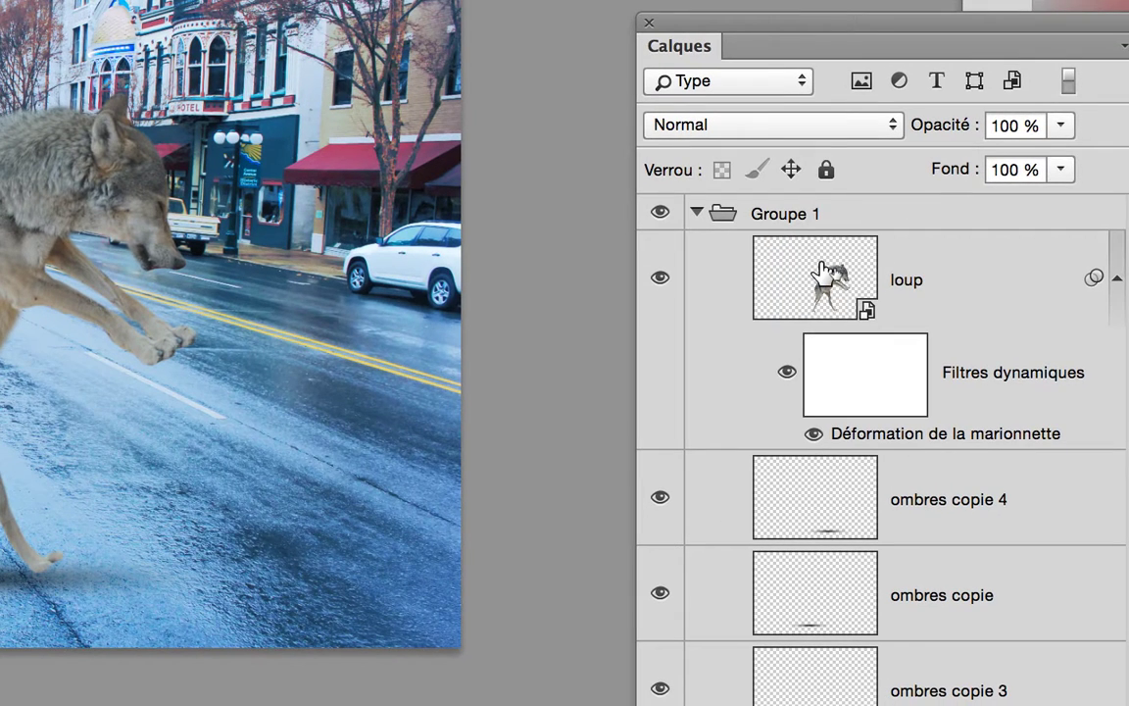
left_click(824, 273)
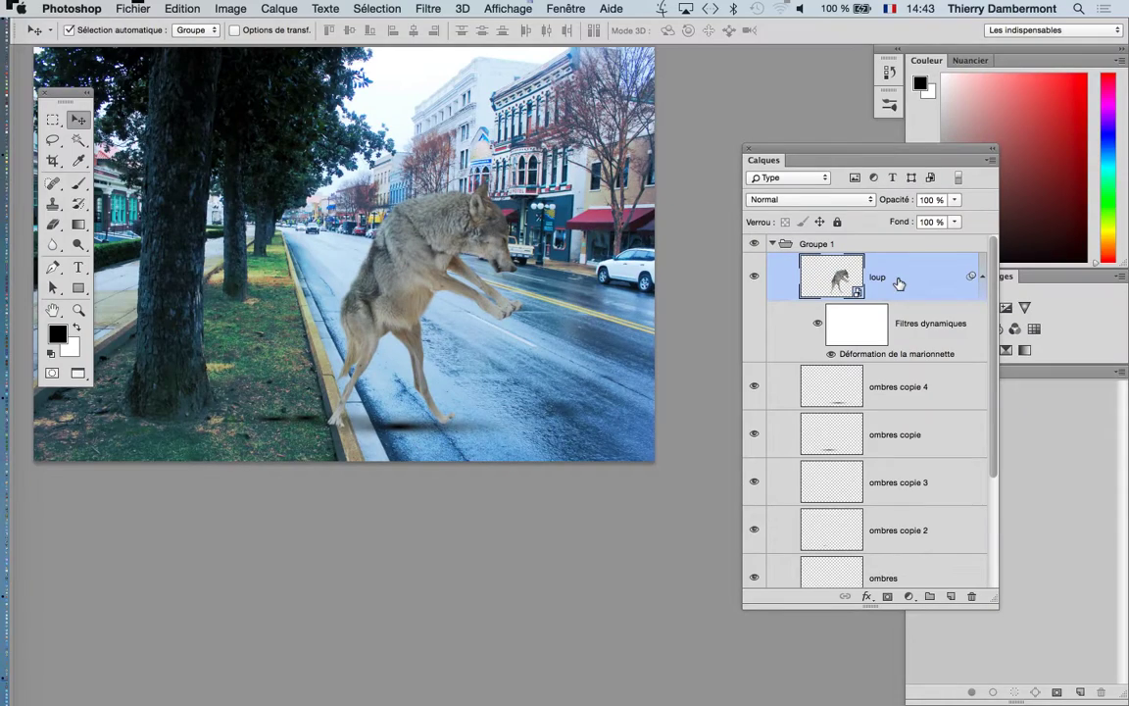
Add a Curves adjustment layer named Courbes 3 above loup, dismissing the space warning.
left_click(290, 8)
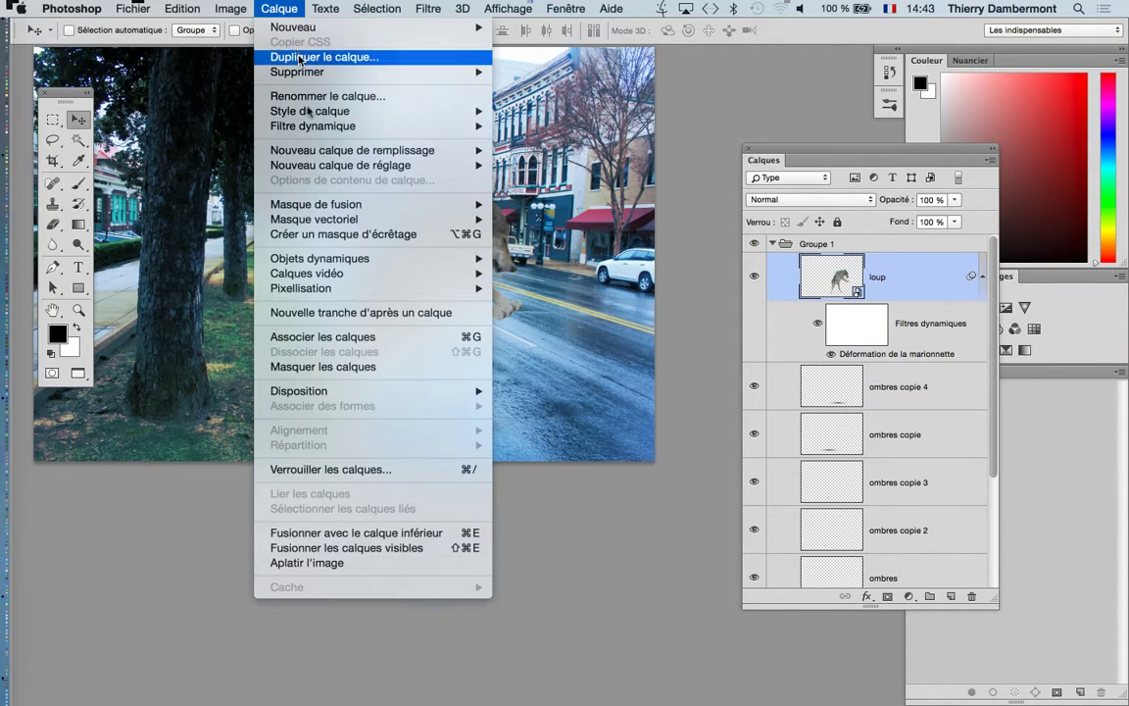
mouse_move(340, 165)
left_click(548, 198)
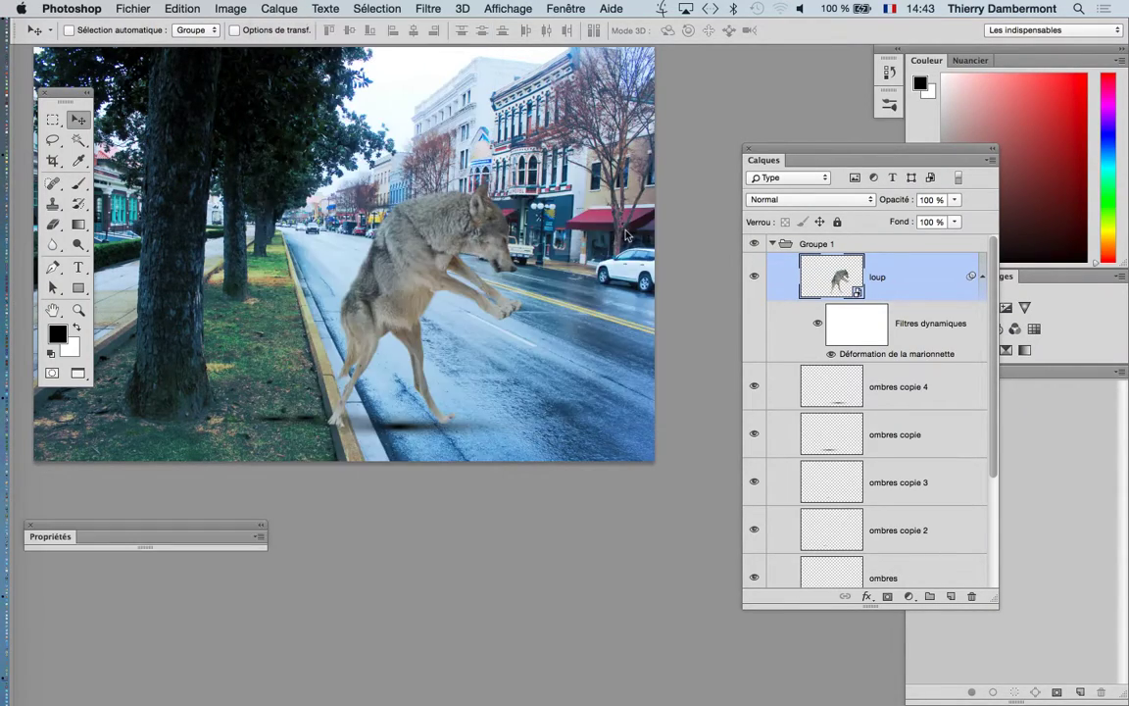
left_click(683, 331)
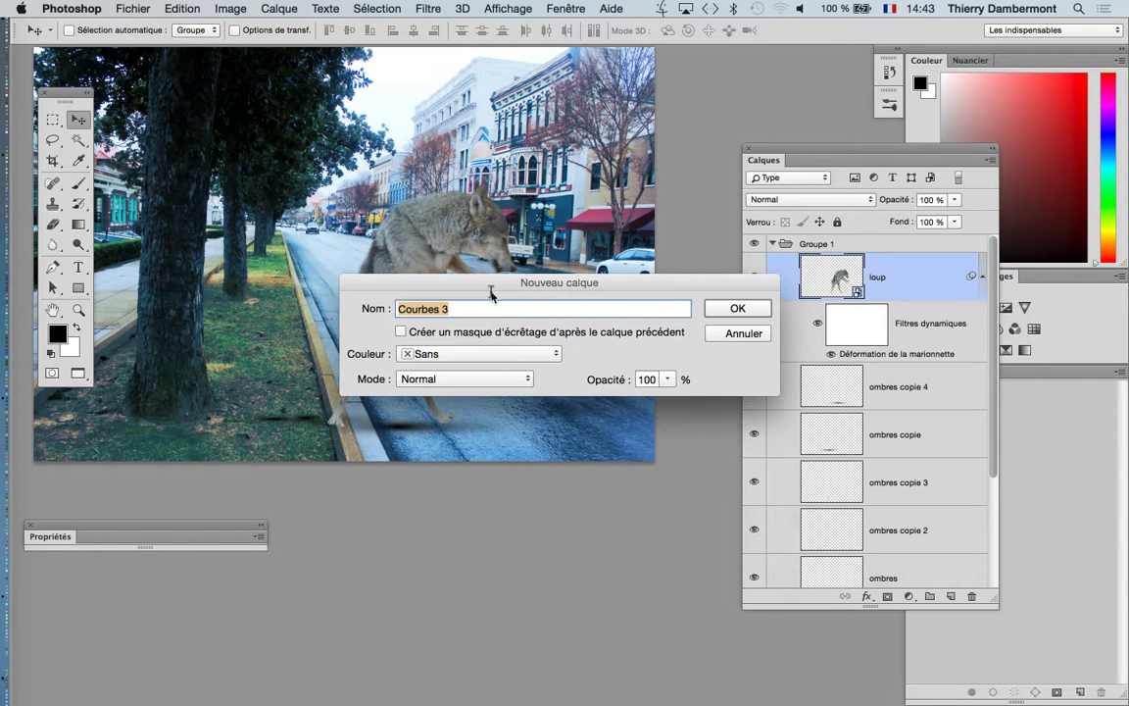
mouse_move(487, 287)
left_mouse_down()
mouse_move(702, 237)
mouse_move(778, 165)
left_mouse_up()
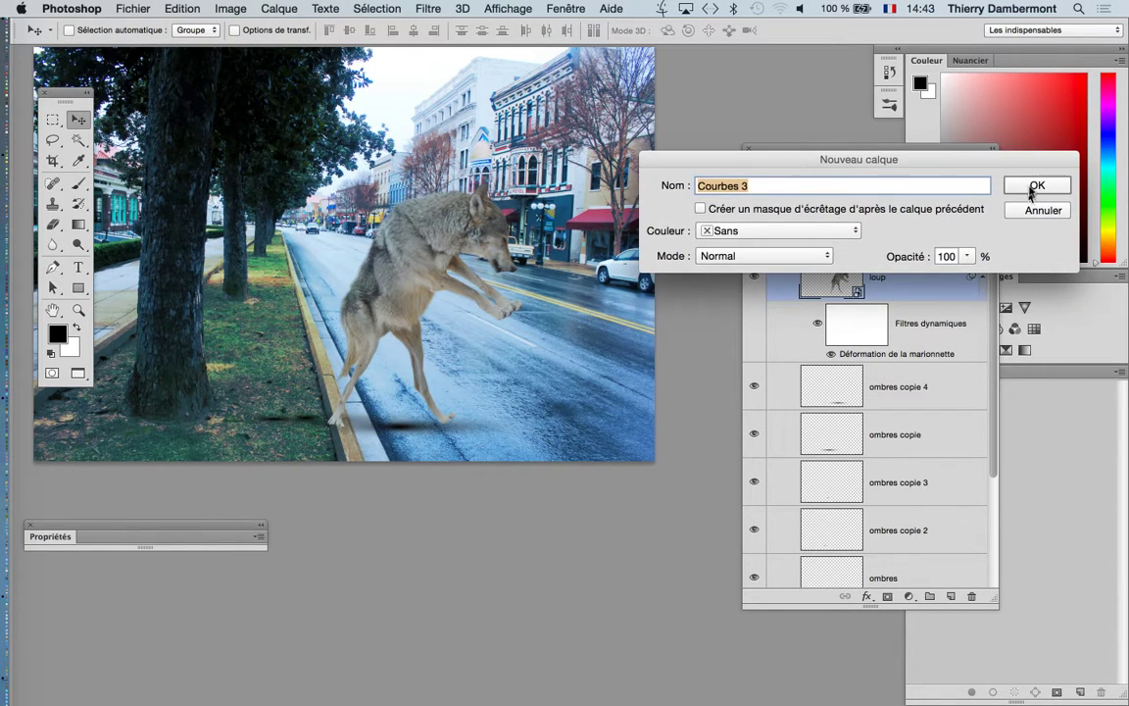
left_click(1026, 185)
mouse_move(50, 542)
left_mouse_down()
mouse_move(50, 693)
mouse_move(467, 462)
mouse_move(583, 134)
left_mouse_up()
Pull the Courbes 3 curve's midpoint down for a moderate darkening of the scene.
left_click(583, 134)
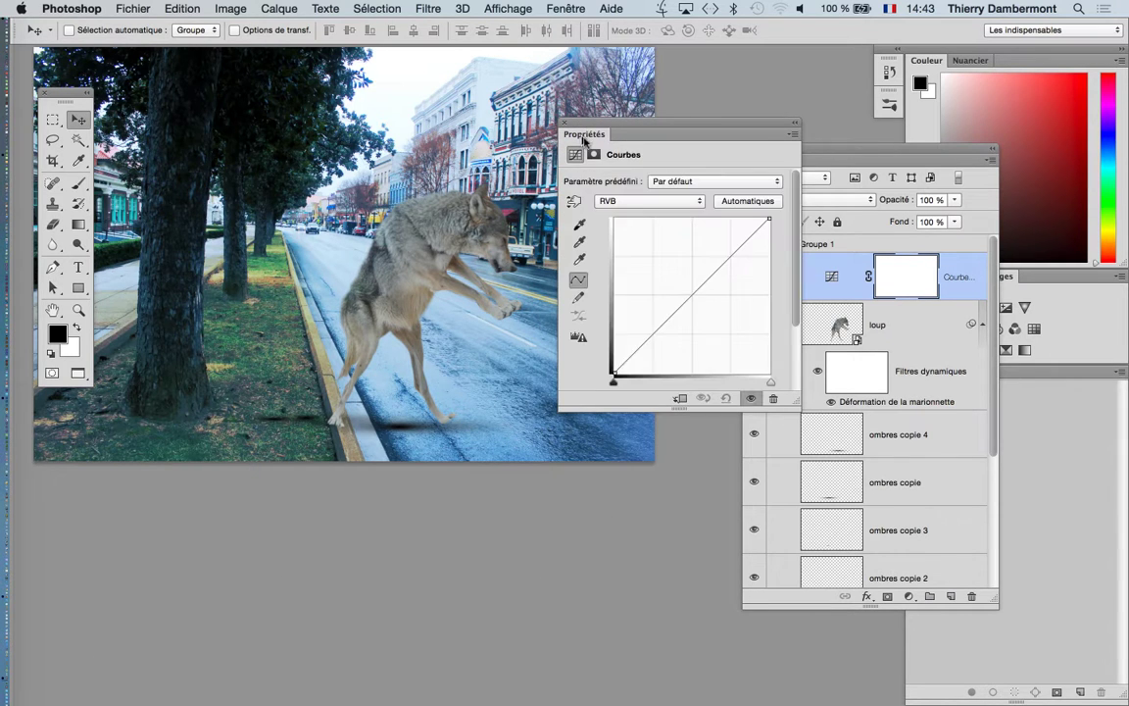
mouse_move(698, 290)
left_mouse_down()
mouse_move(693, 230)
mouse_move(728, 332)
left_mouse_up()
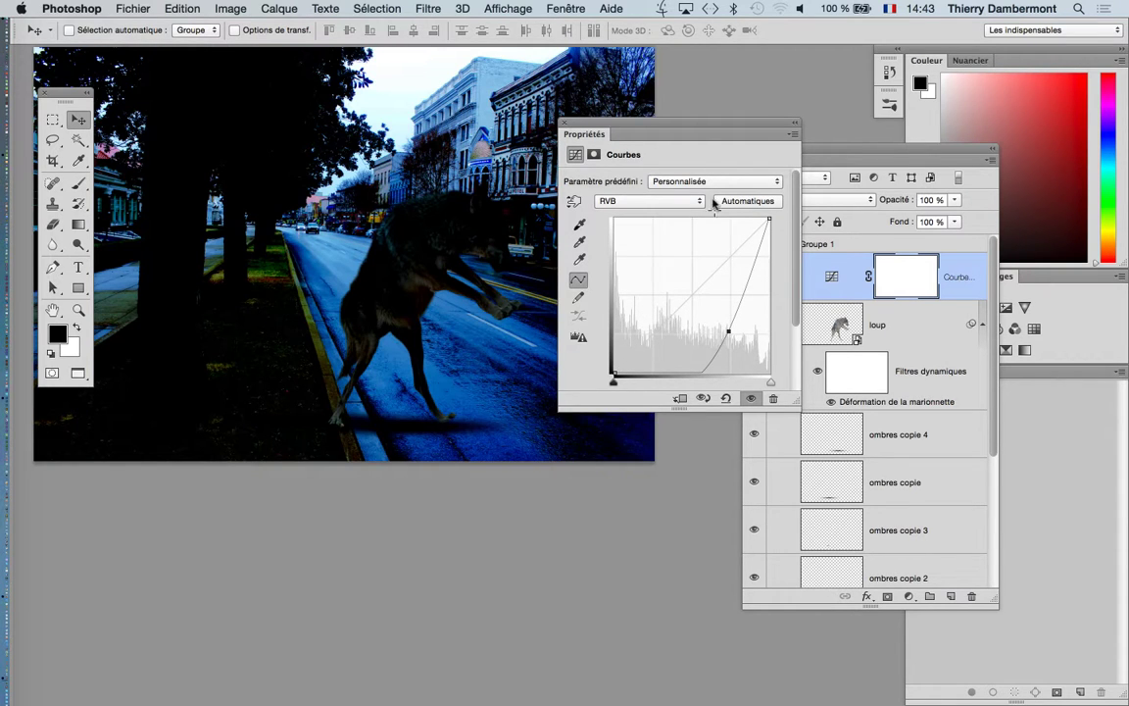
left_click_drag(699, 128, 318, 93)
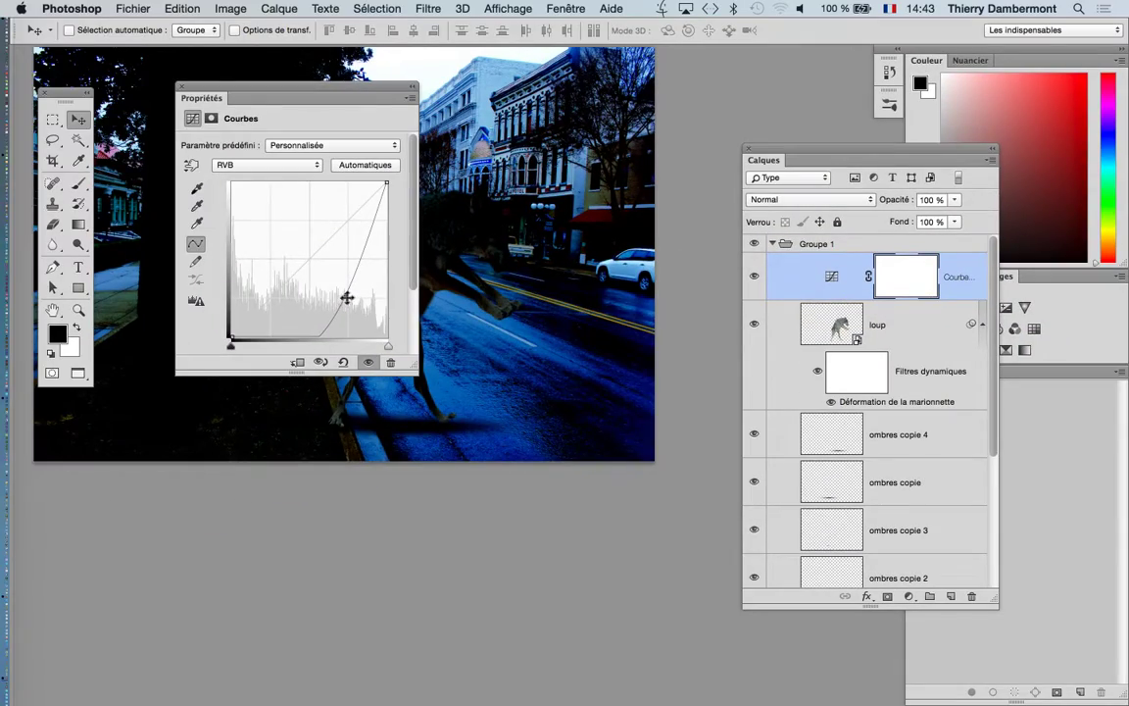
mouse_move(339, 268)
left_mouse_down()
mouse_move(321, 227)
mouse_move(348, 268)
left_mouse_up()
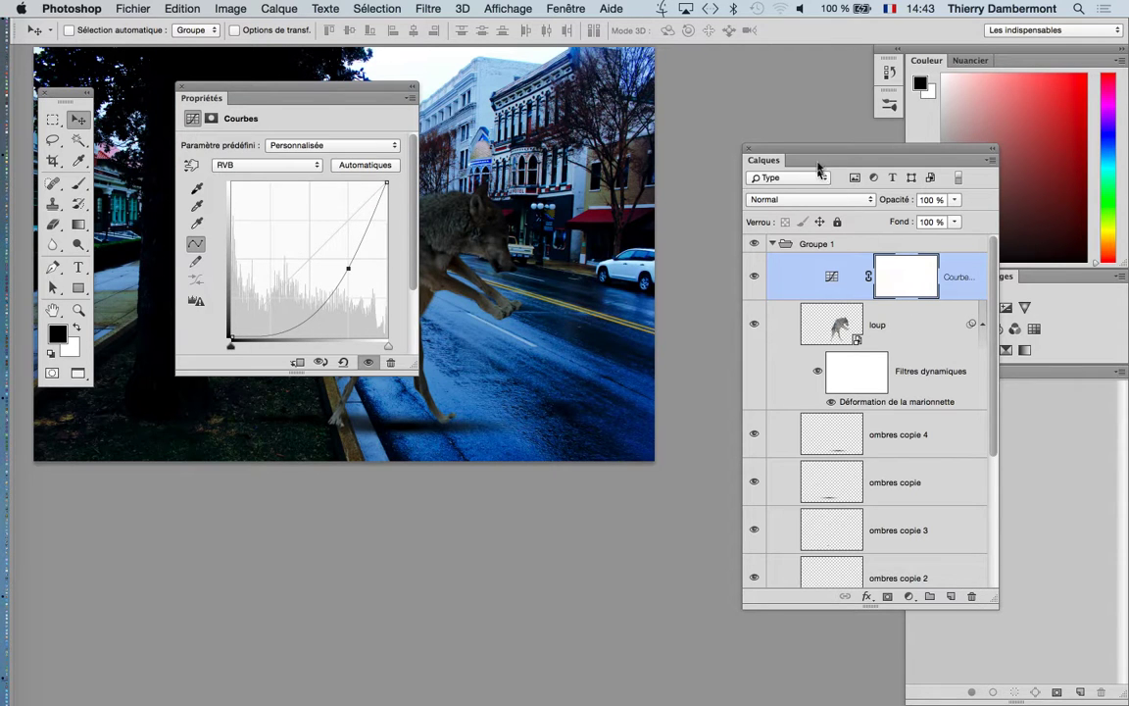
Move and enlarge the Layers panel so every layer down to the background shows.
left_click_drag(819, 155, 775, 79)
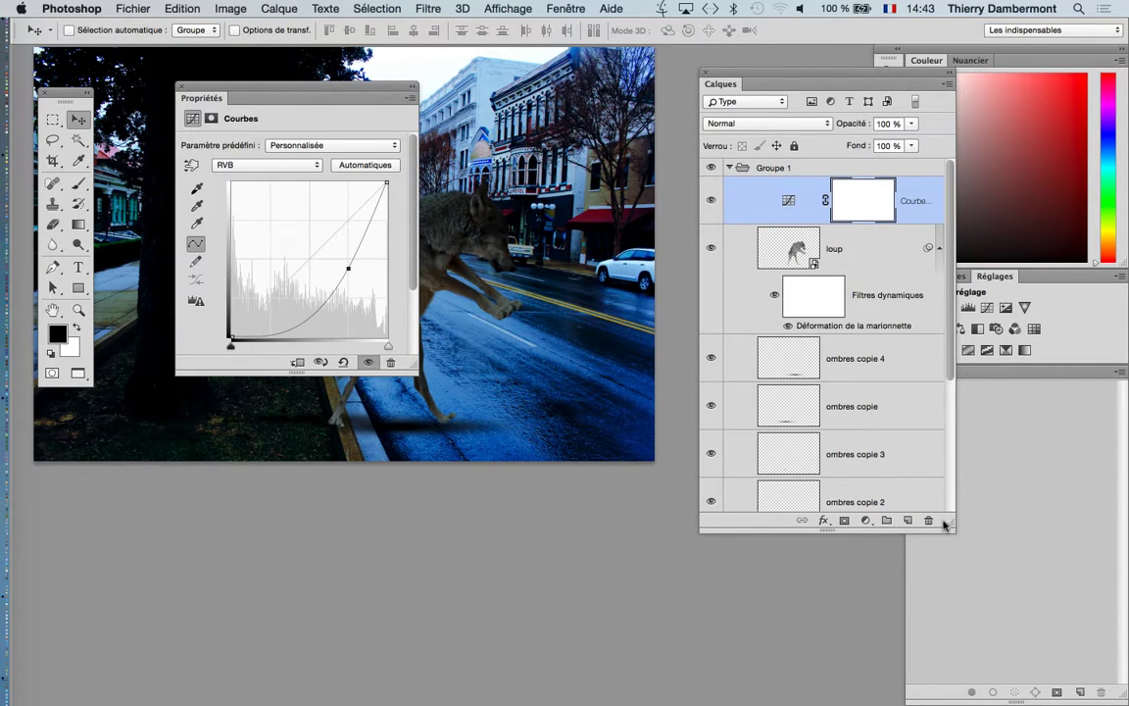
left_click_drag(949, 525, 1012, 699)
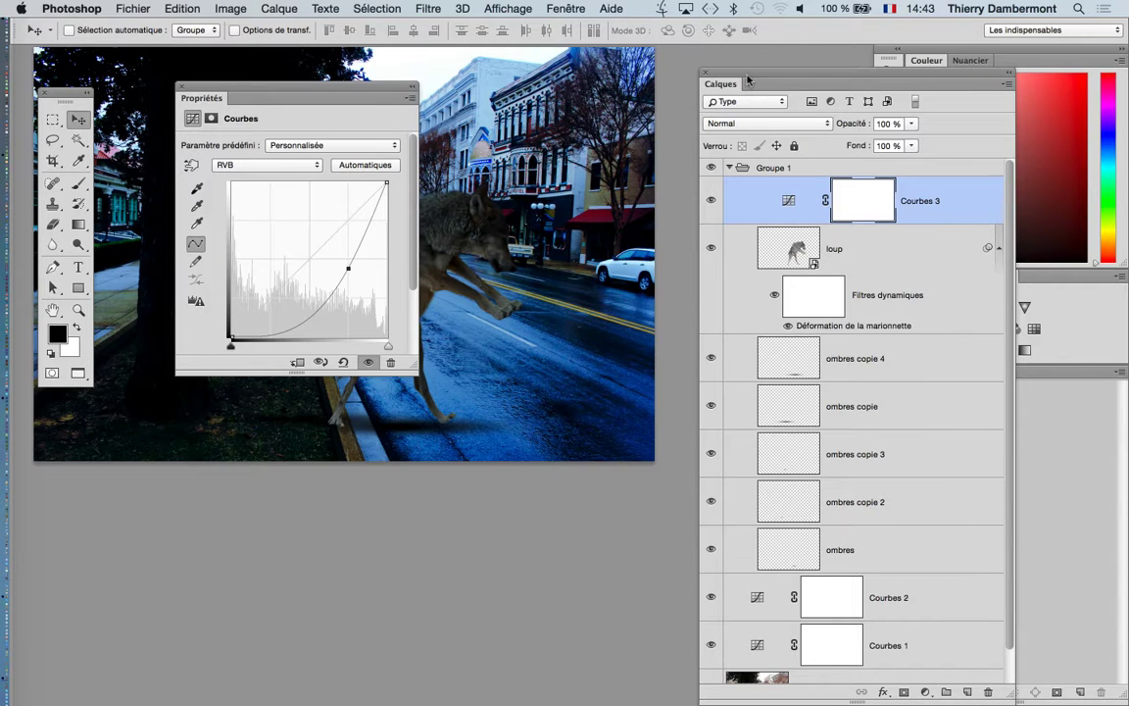
left_click_drag(747, 79, 740, 55)
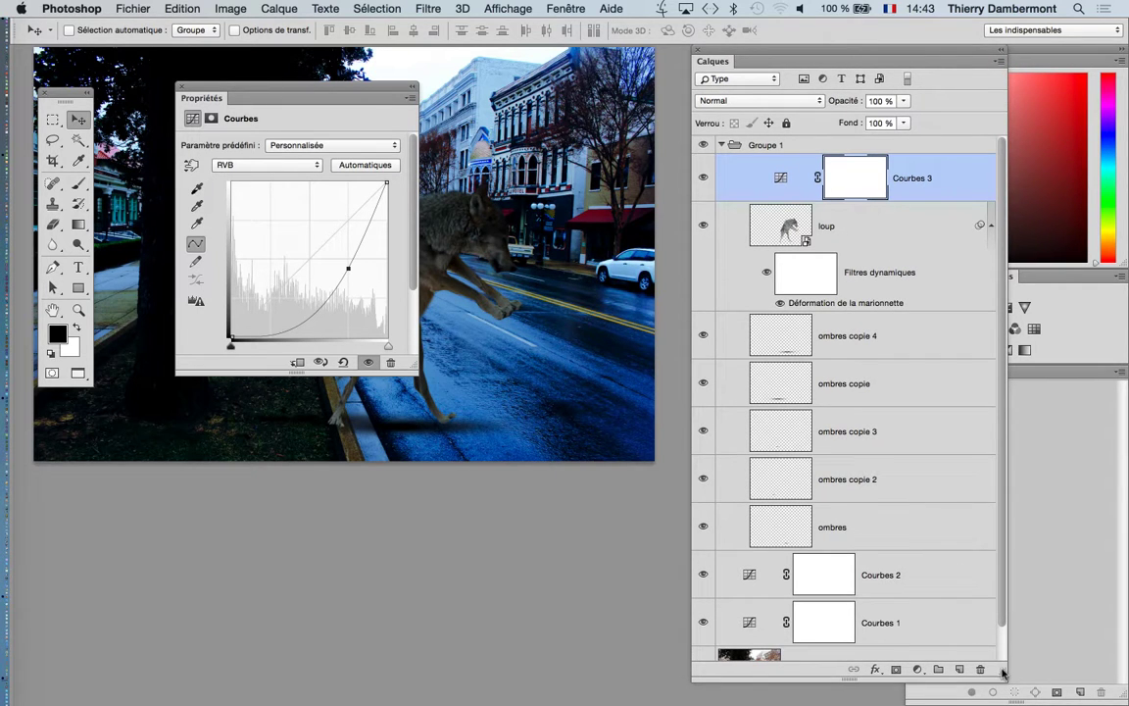
left_click_drag(1003, 672, 1025, 698)
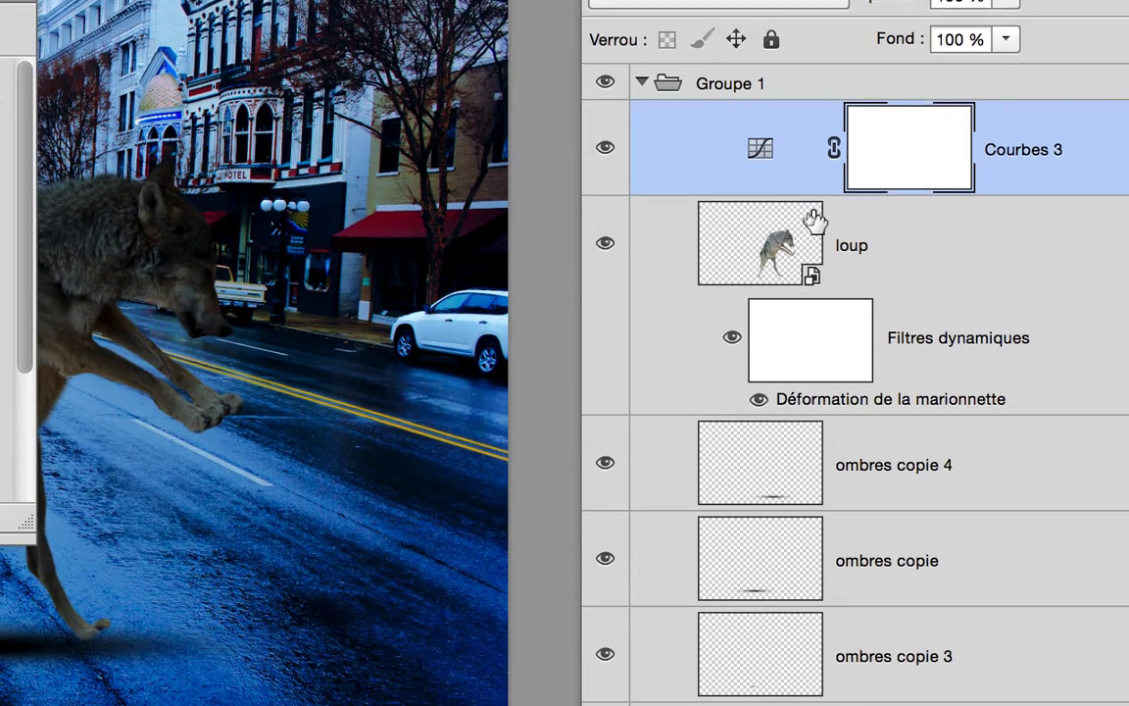
left_click_drag(806, 203, 814, 277)
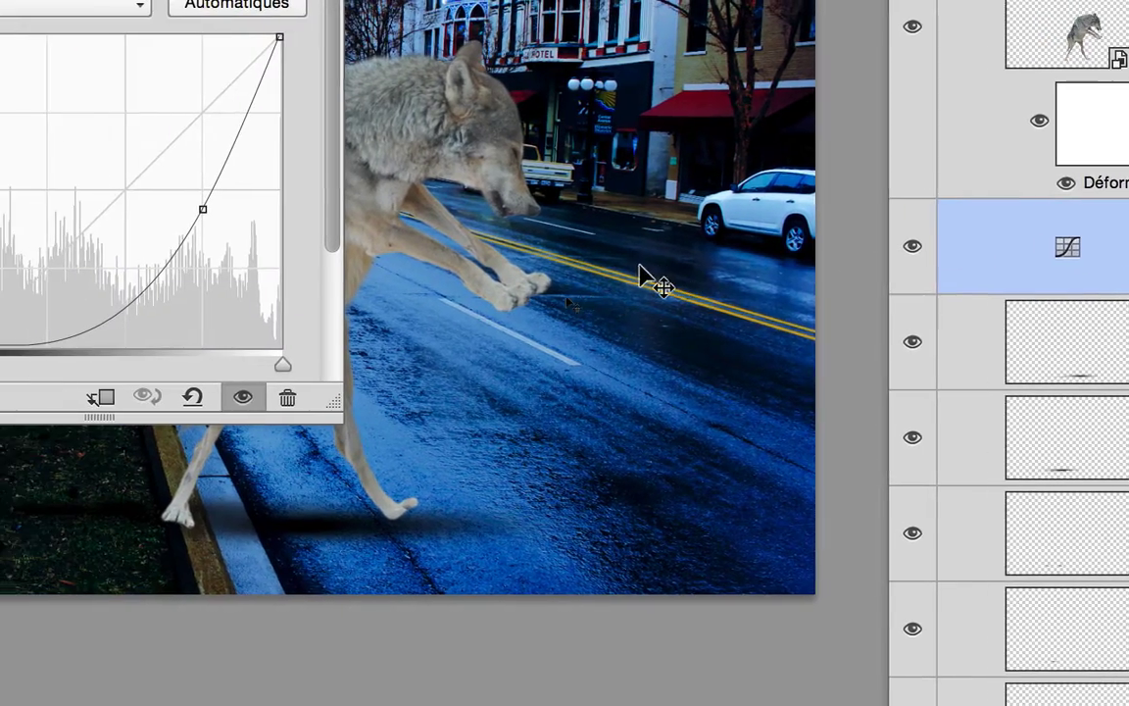
left_click_drag(668, 260, 713, 253)
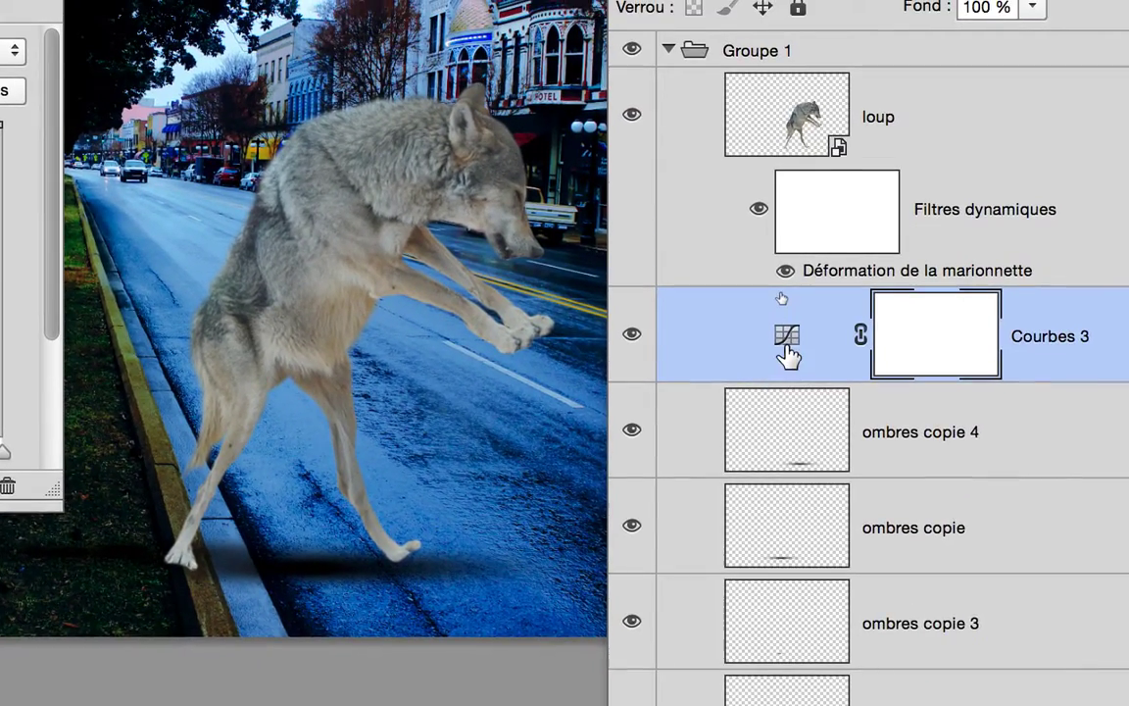
left_click_drag(789, 357, 801, 270)
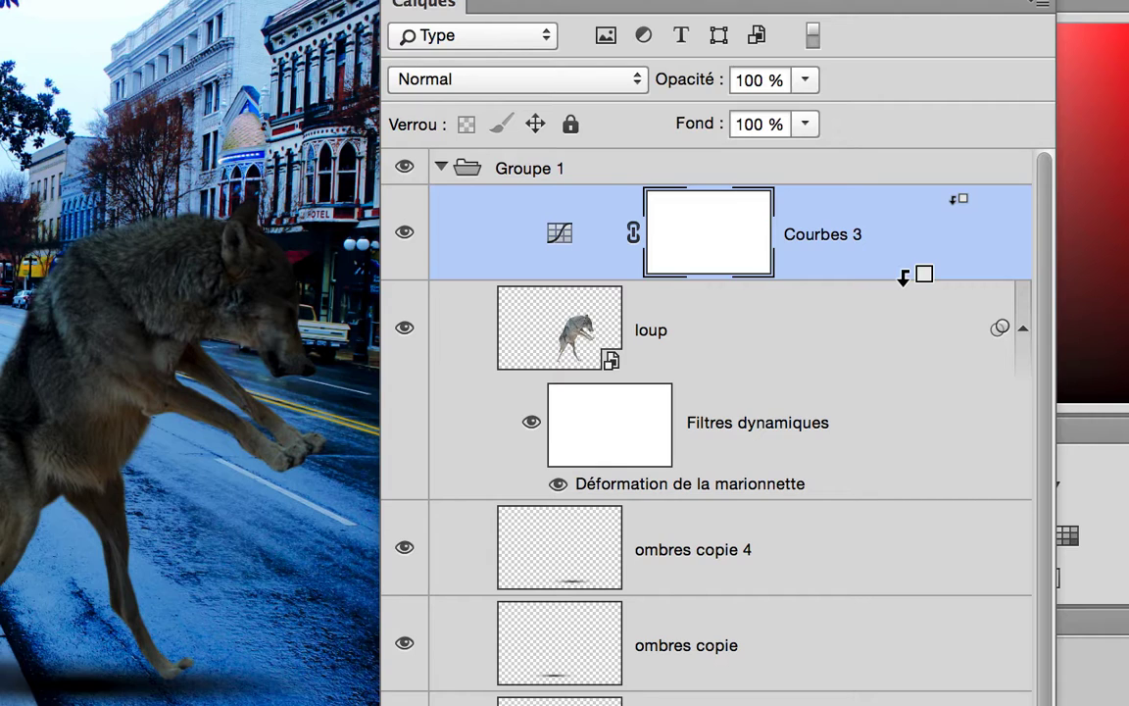
Alt-click between Courbes 3 and loup to make the curve a clipping mask on the wolf.
left_click(904, 278, "alt")
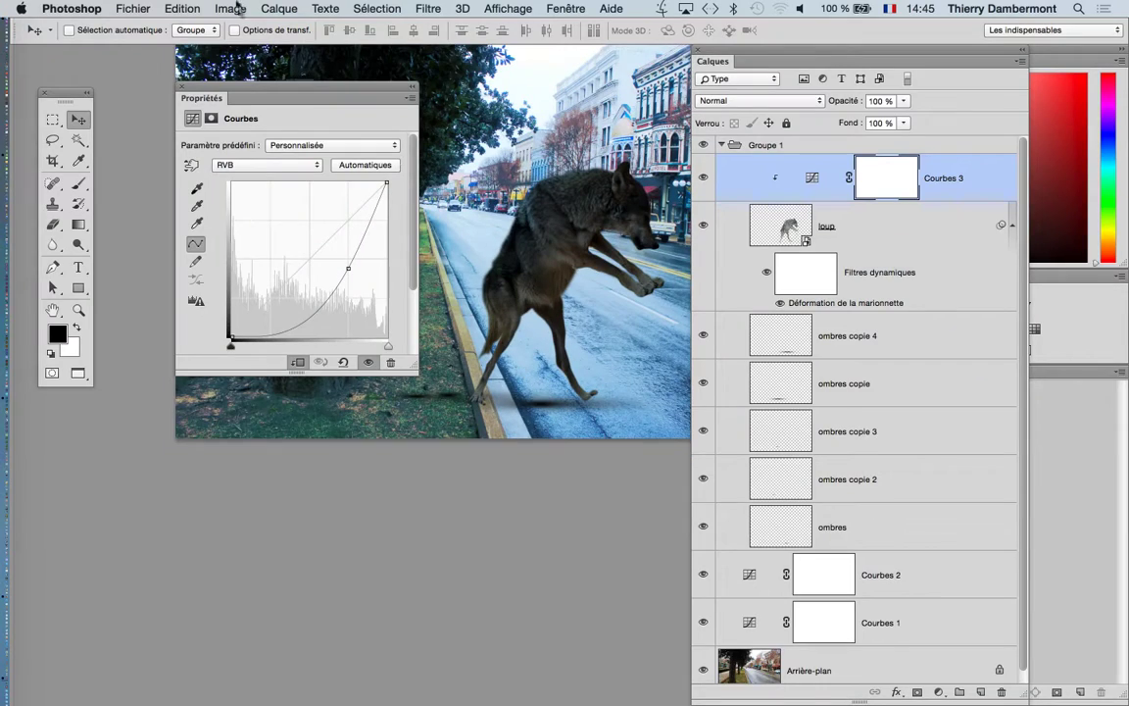
Replace the darkening point with upper and lower points, giving Courbes 3 an S-curve.
mouse_move(338, 93)
left_mouse_down()
mouse_move(294, 130)
mouse_move(256, 233)
left_mouse_up()
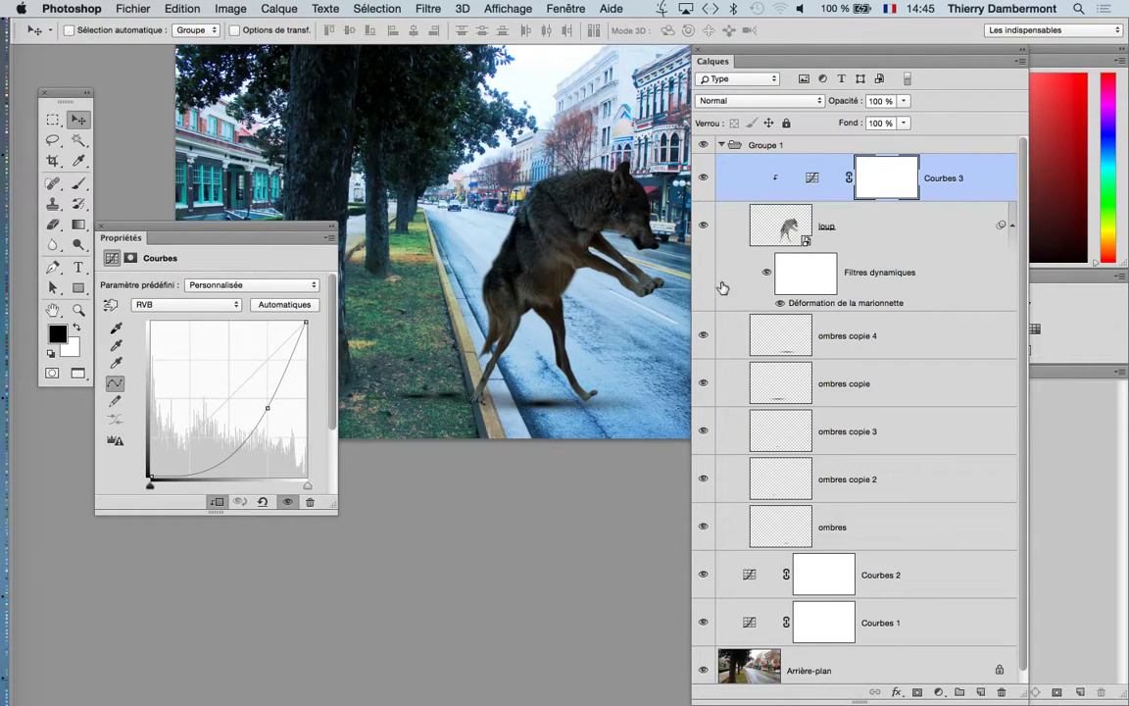
left_click_drag(738, 51, 847, 84)
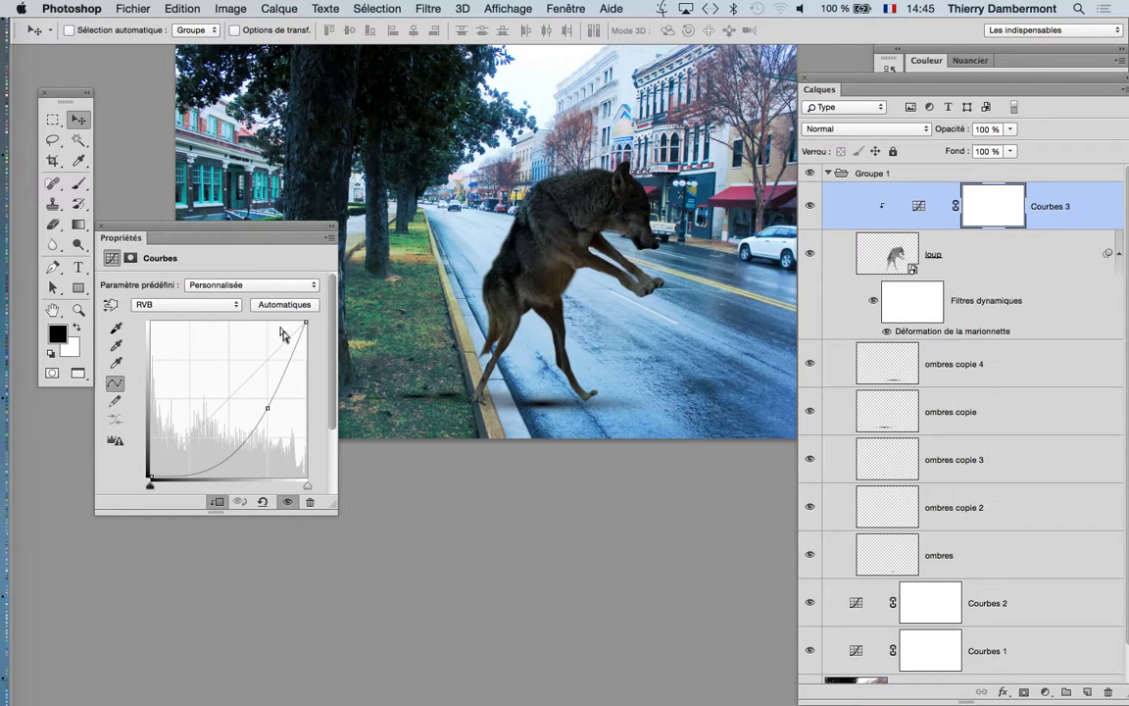
mouse_move(272, 408)
left_mouse_down()
mouse_move(237, 311)
mouse_move(208, 355)
mouse_move(250, 407)
mouse_move(250, 390)
left_mouse_up()
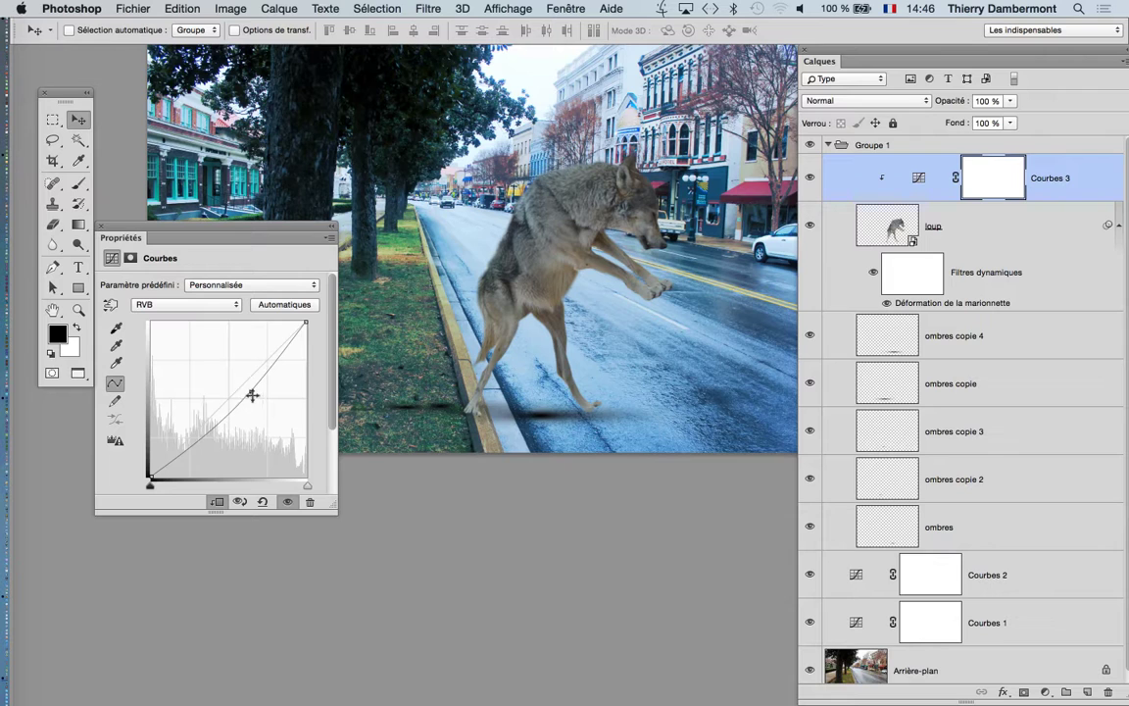
mouse_move(252, 394)
left_mouse_down()
mouse_move(252, 356)
mouse_move(226, 403)
left_mouse_up()
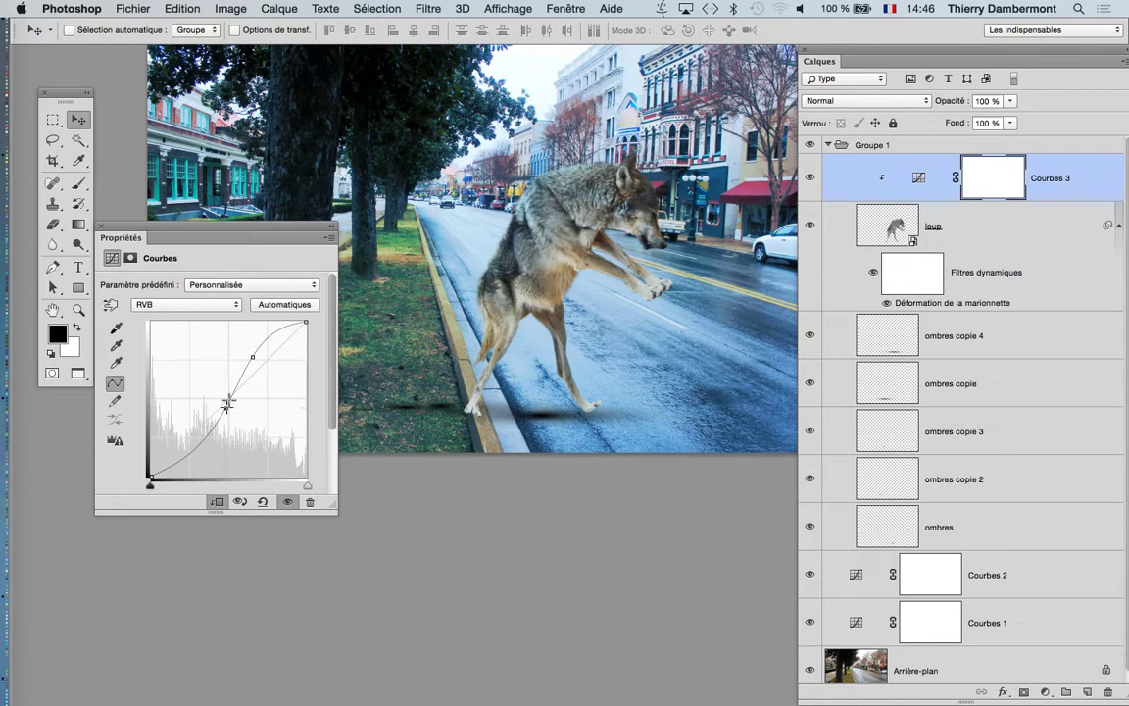
Add a second Curves layer, Courbes 4, clipped to the loup wolf layer.
left_click(260, 8)
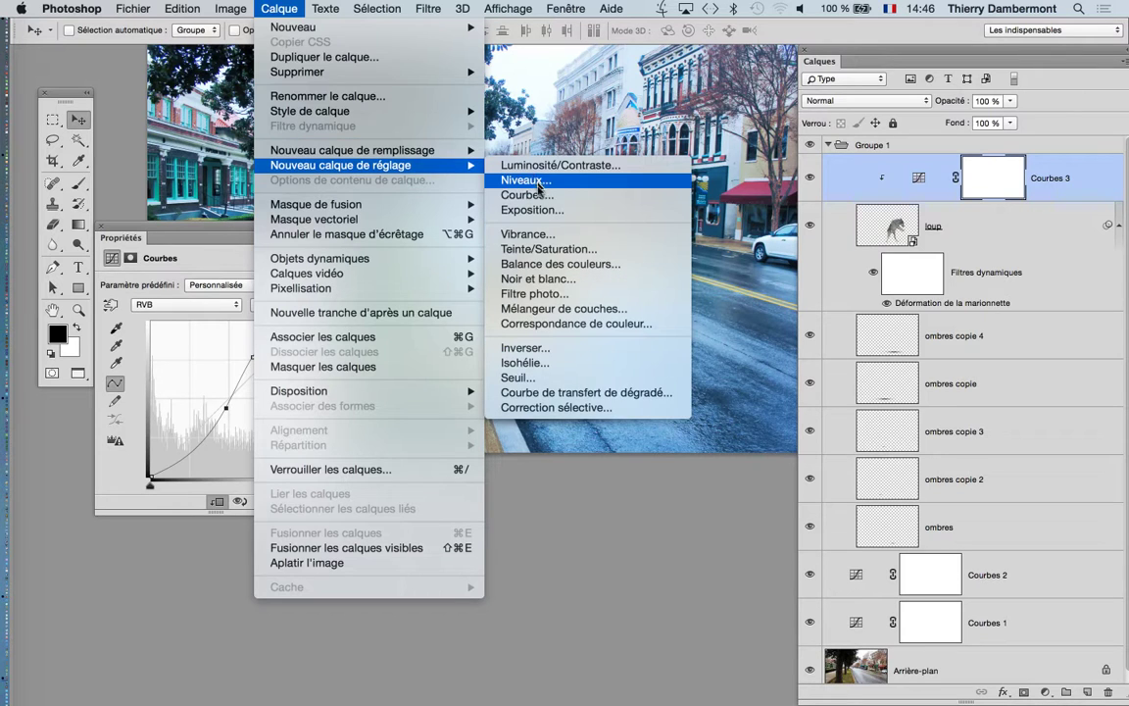
left_click(490, 179)
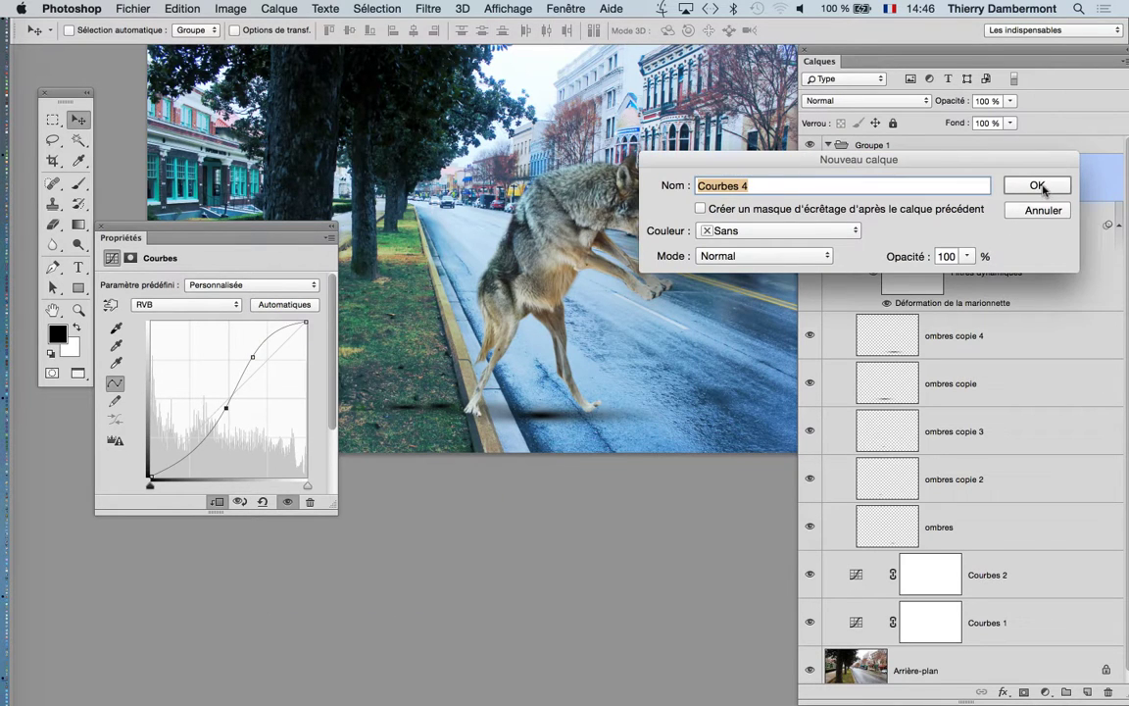
left_click(1036, 185)
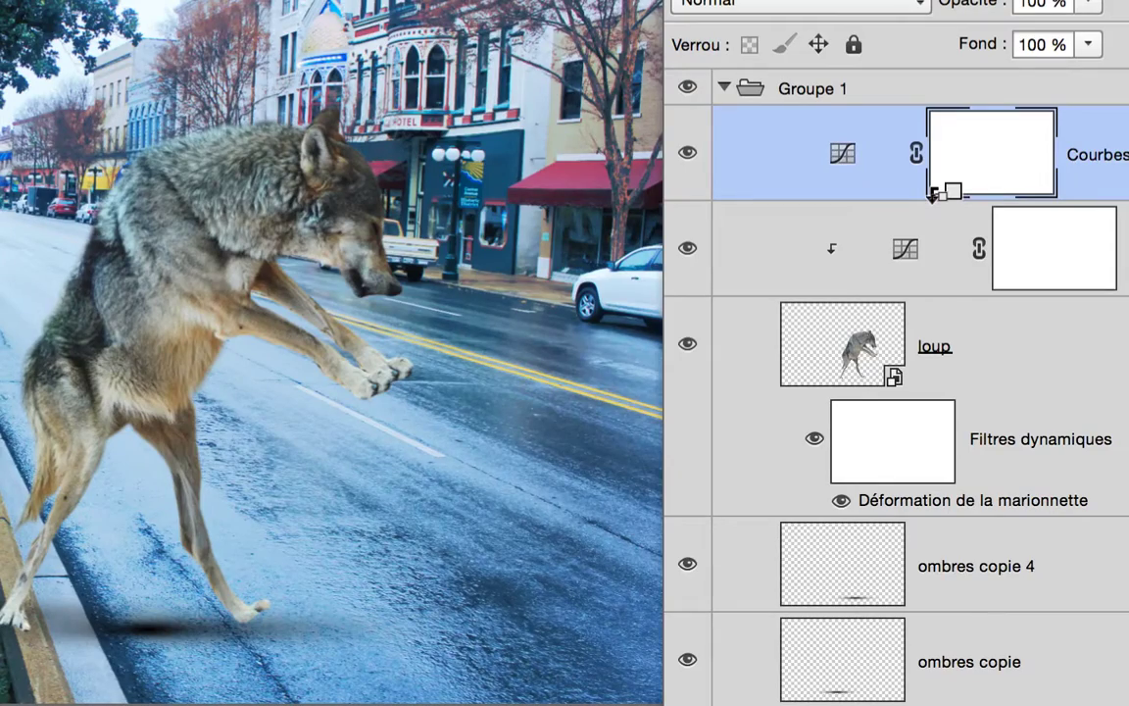
left_click(932, 194, "alt")
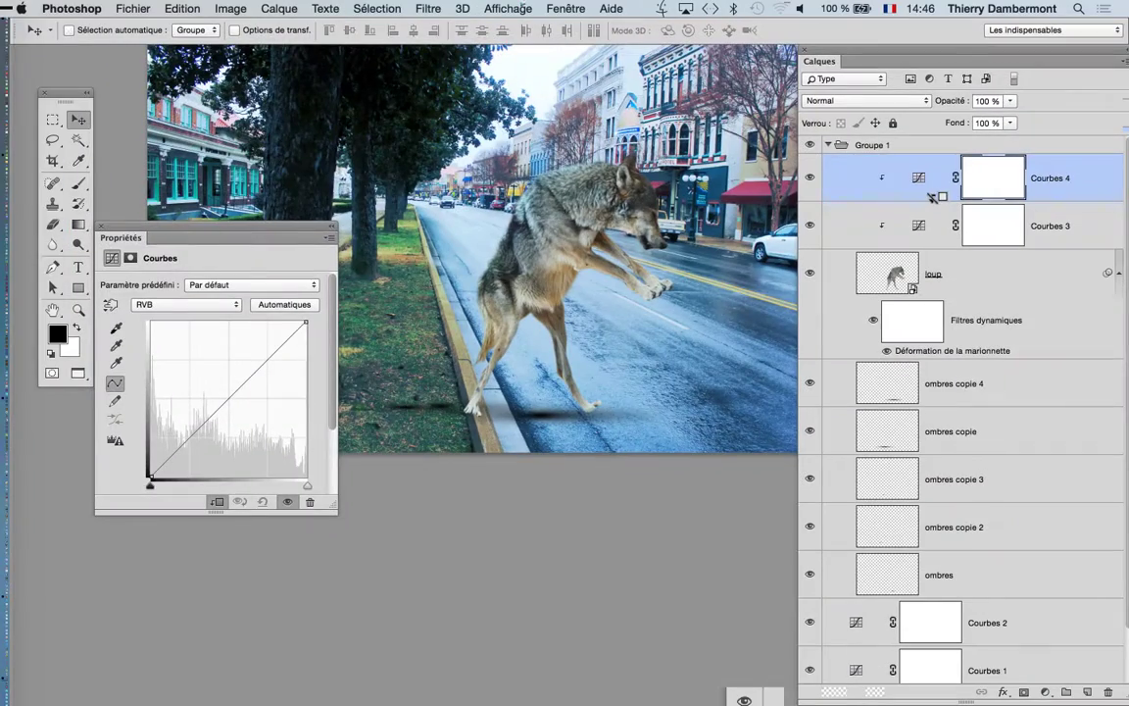
Lift the Courbes 4 Rouge channel curve slightly to warm the wolf, then close Properties.
left_click(144, 306)
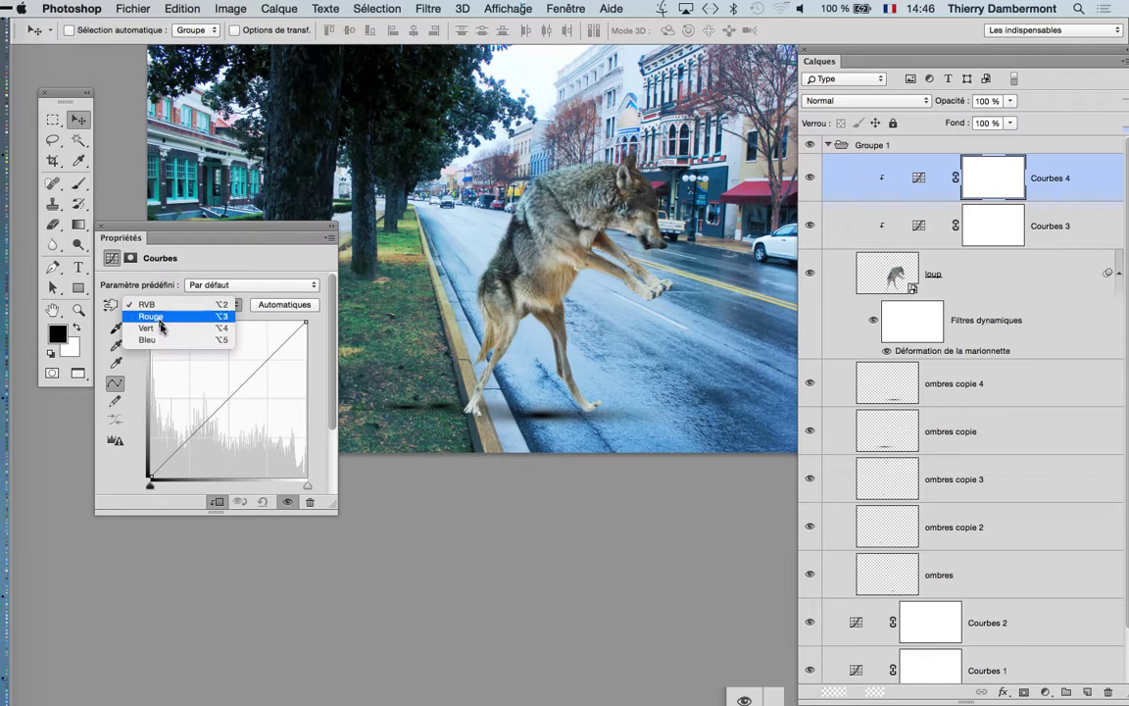
left_click(152, 315)
mouse_move(226, 397)
left_mouse_down()
mouse_move(224, 370)
mouse_move(226, 406)
mouse_move(224, 385)
left_mouse_up()
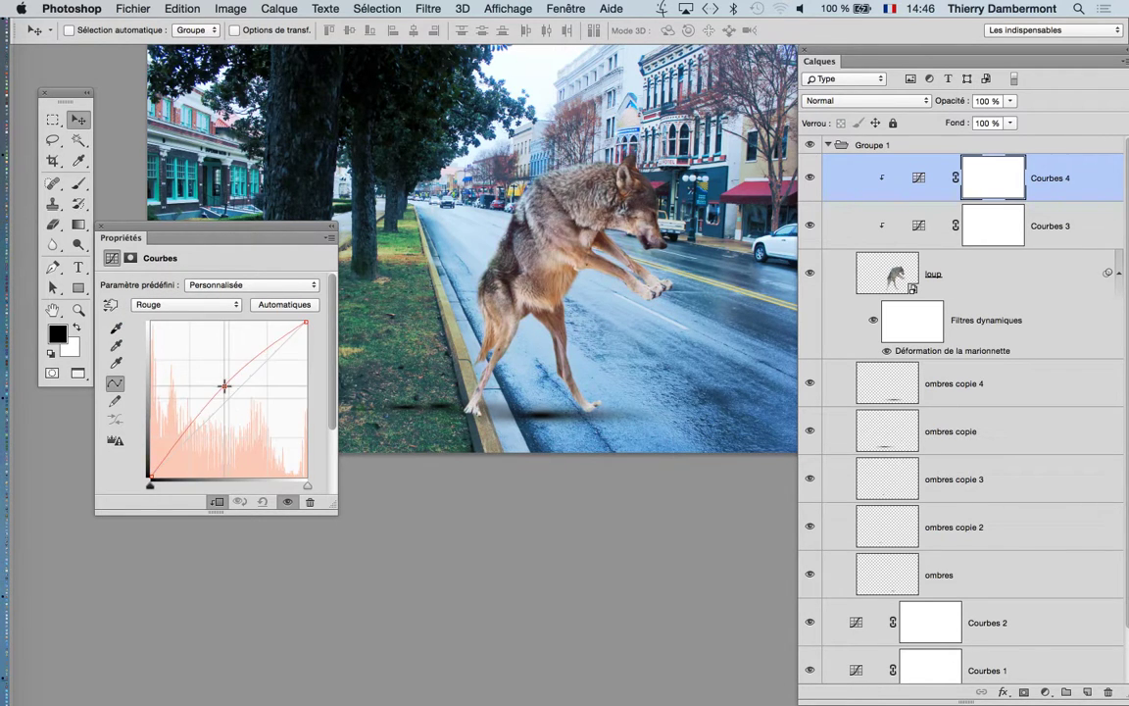
scroll(644, 386, "down", 1)
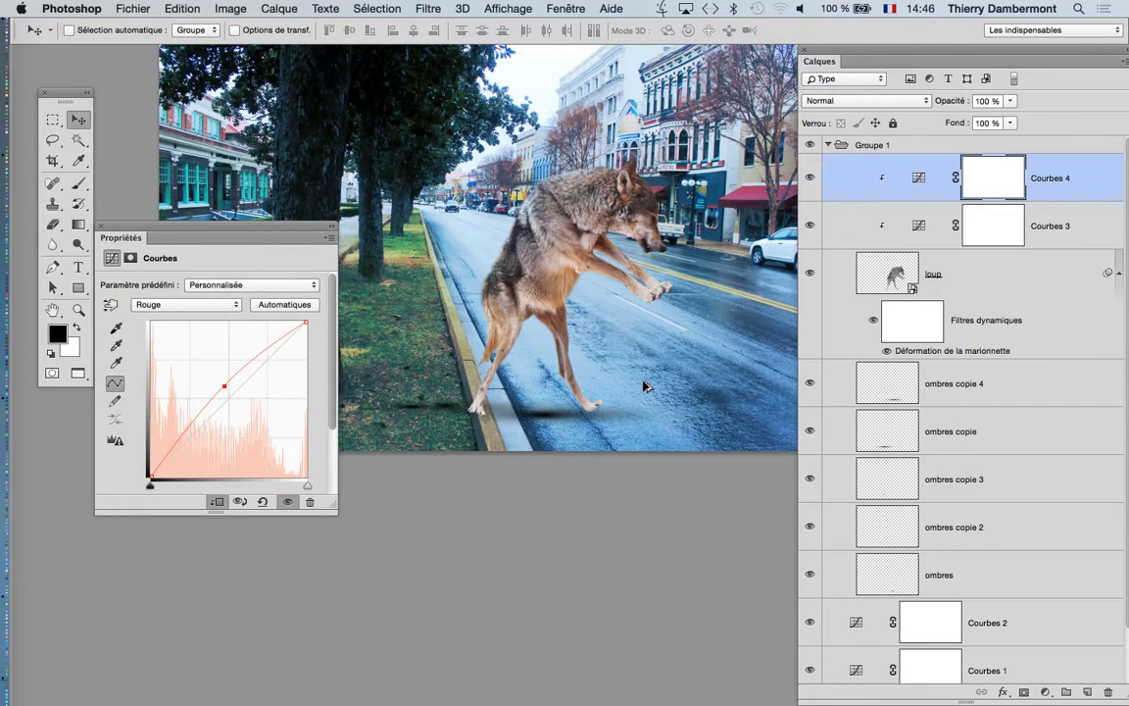
scroll(645, 387, "down", 2)
scroll(645, 387, "down", 2)
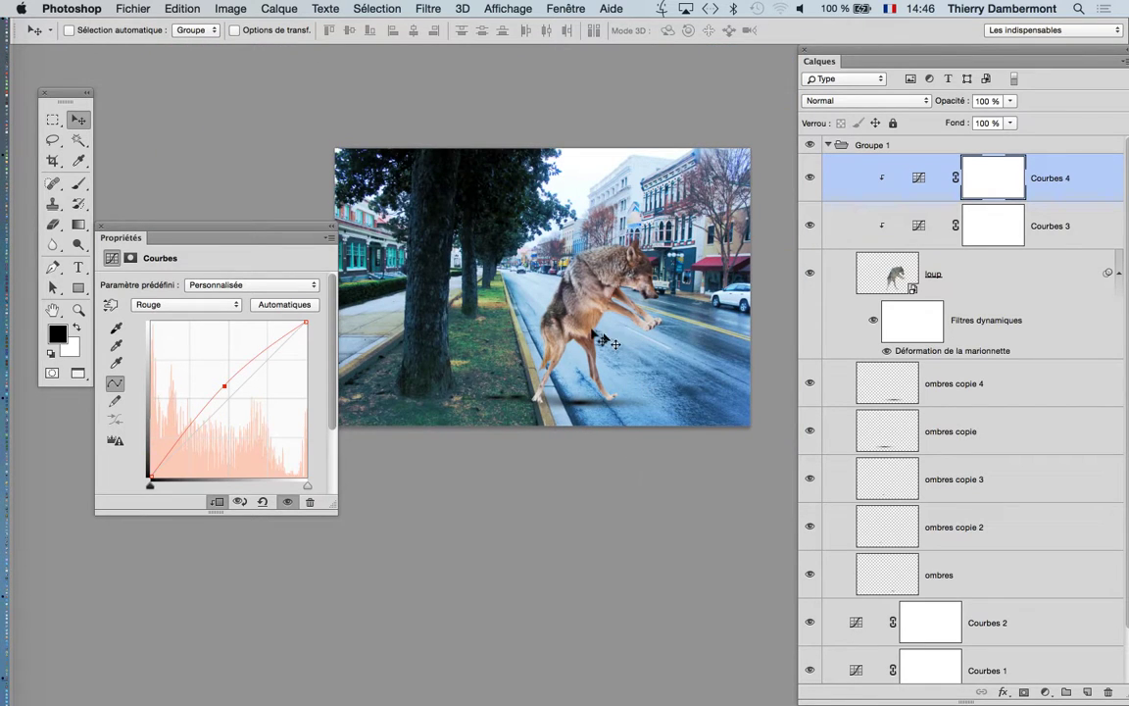
left_click(102, 226)
left_click_drag(389, 245, 273, 196)
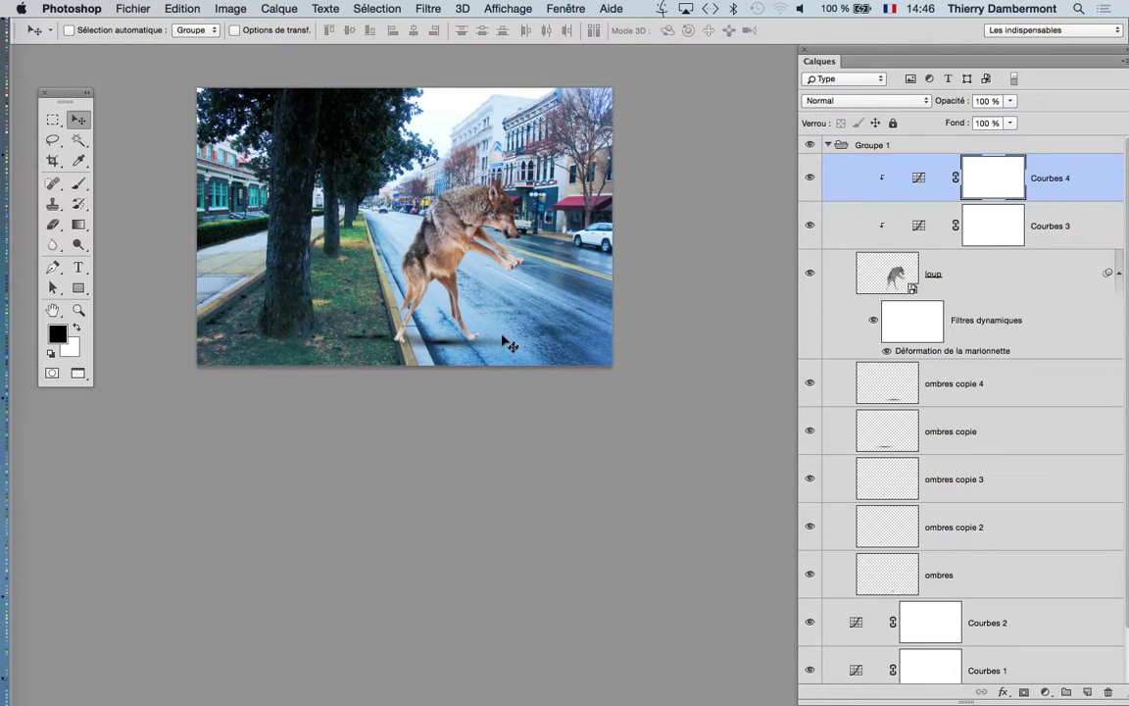
Collapse Groupe 1, add Calque 1 above Arrière-plan, and set up the Brush with white foreground.
left_click(829, 145)
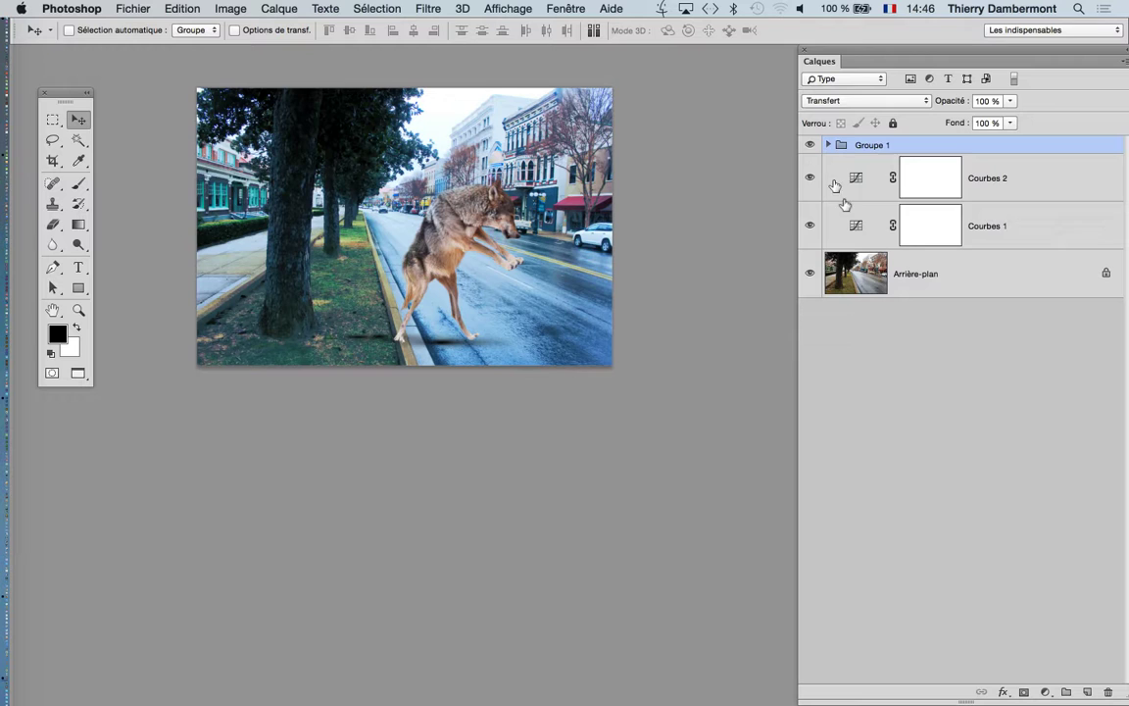
left_click(930, 270)
left_click(1087, 692)
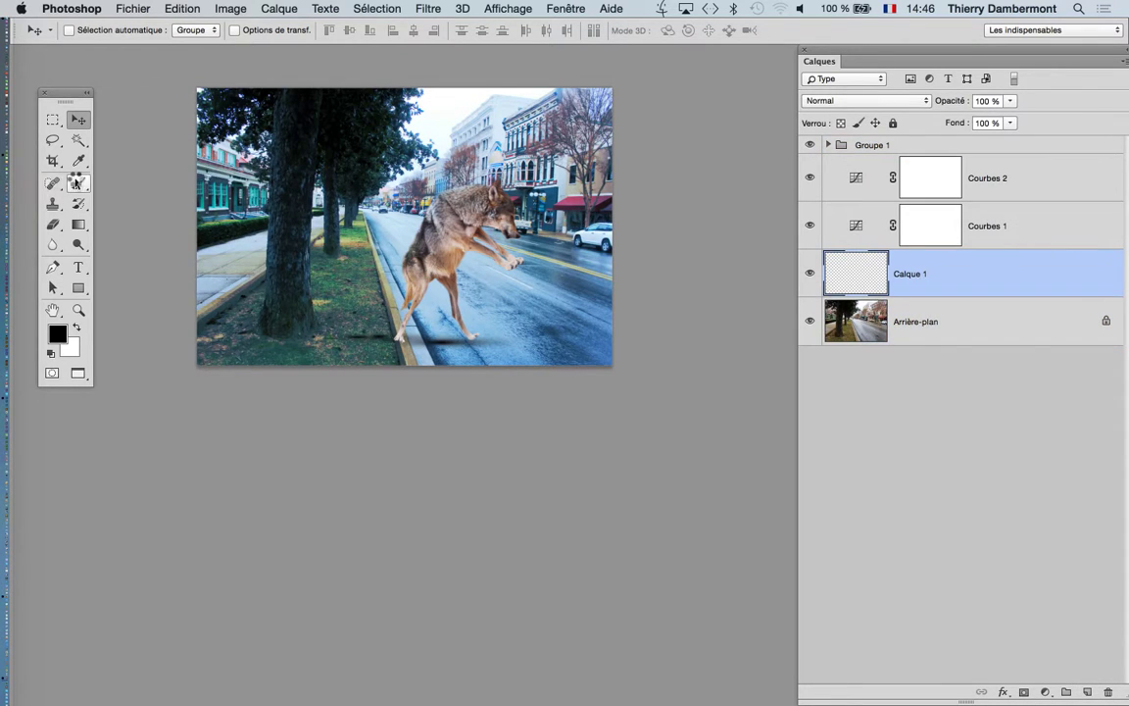
left_click(79, 183)
left_click(75, 329)
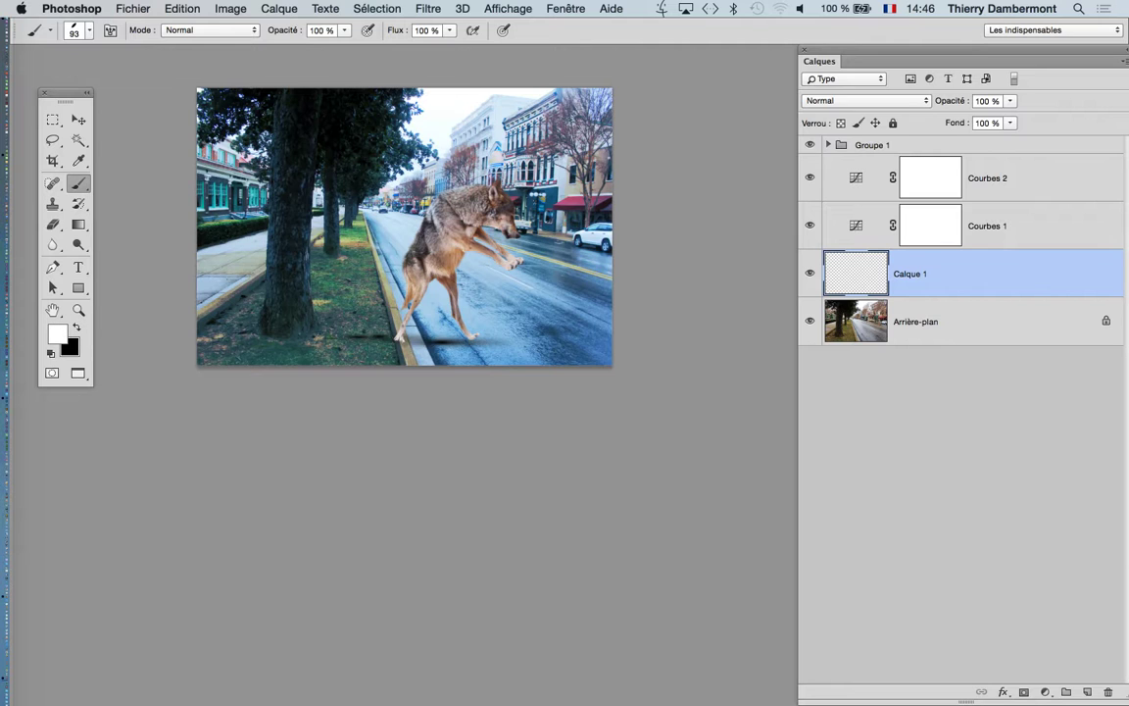
Paint white over the right of the street with the 1427 px soft round brush.
left_click_drag(434, 223, 509, 223)
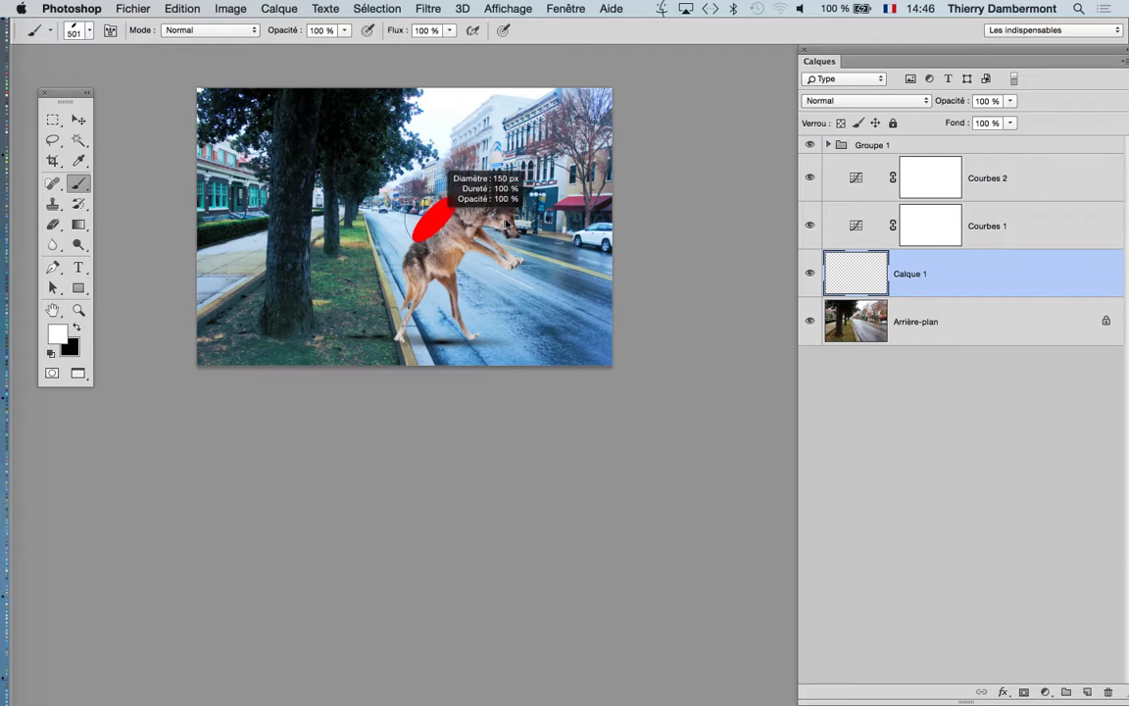
left_click(91, 30)
left_click(91, 149)
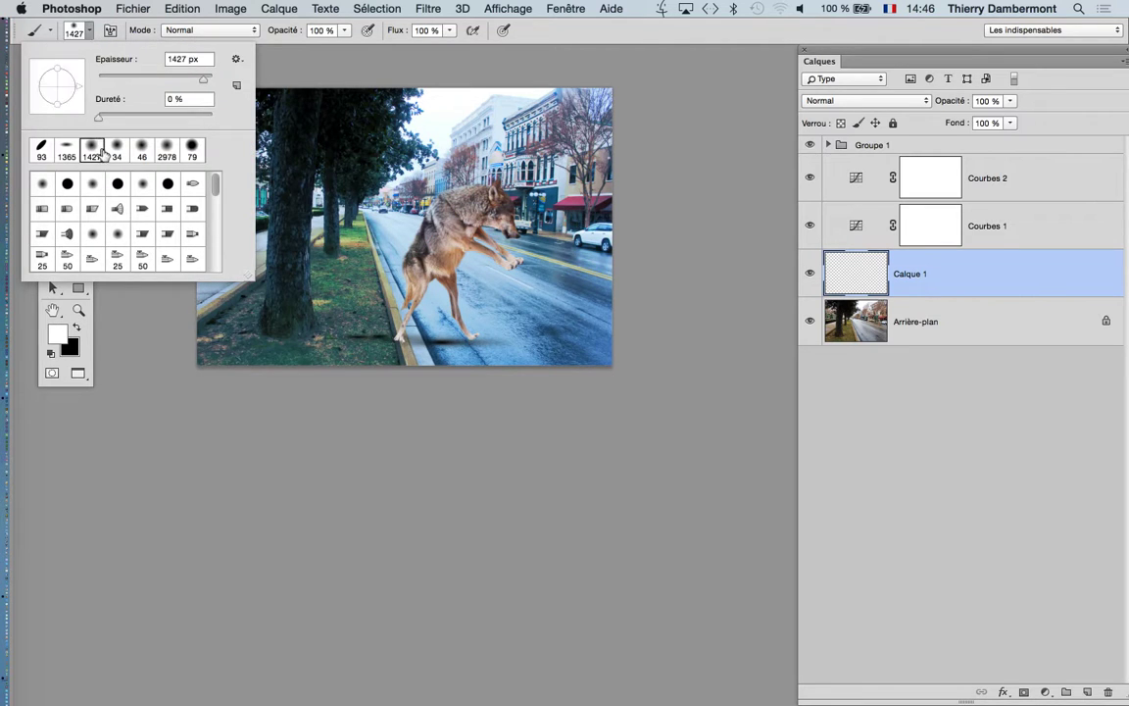
left_click(618, 244)
mouse_move(618, 244)
left_mouse_down()
mouse_move(613, 262)
mouse_move(577, 121)
left_mouse_up()
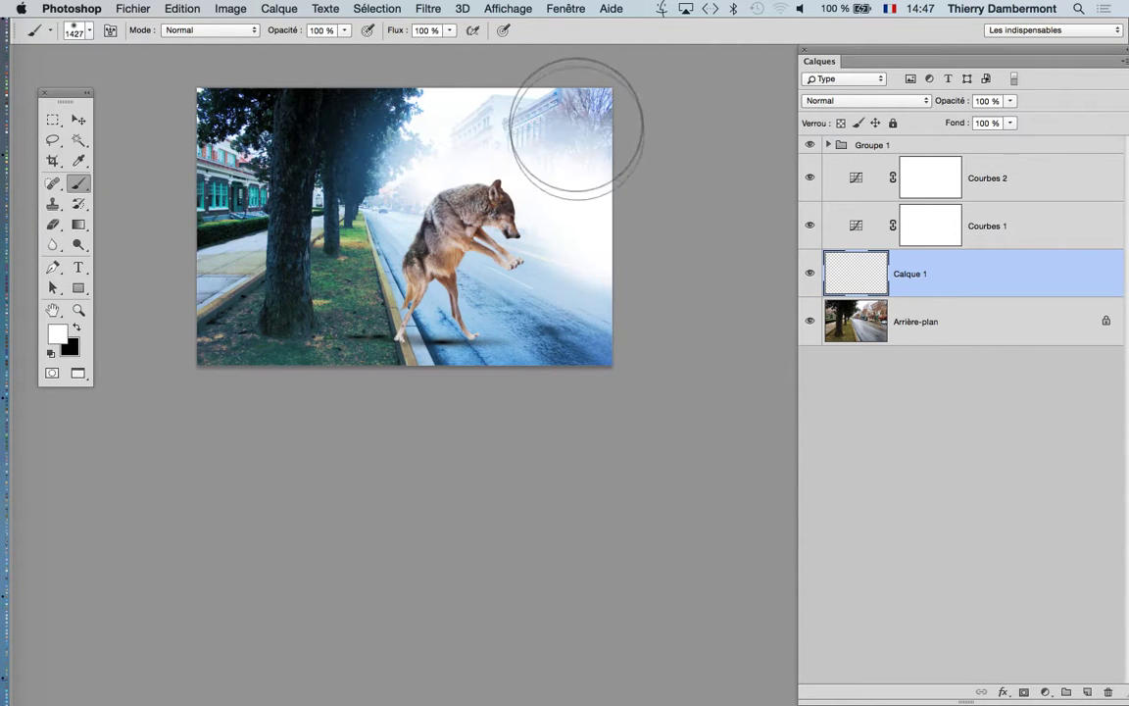
Lower Calque 1's opacity to 18% for a faint haze.
left_click(1010, 101)
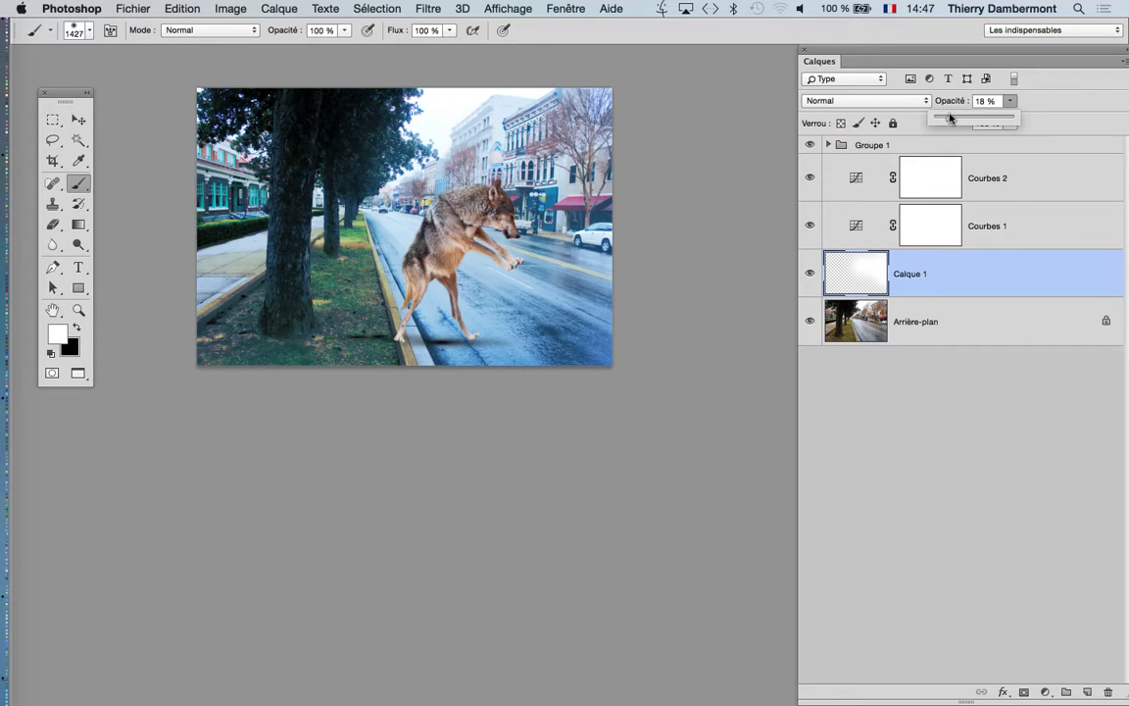
scroll(495, 253, "up", 1)
scroll(494, 252, "up", 1)
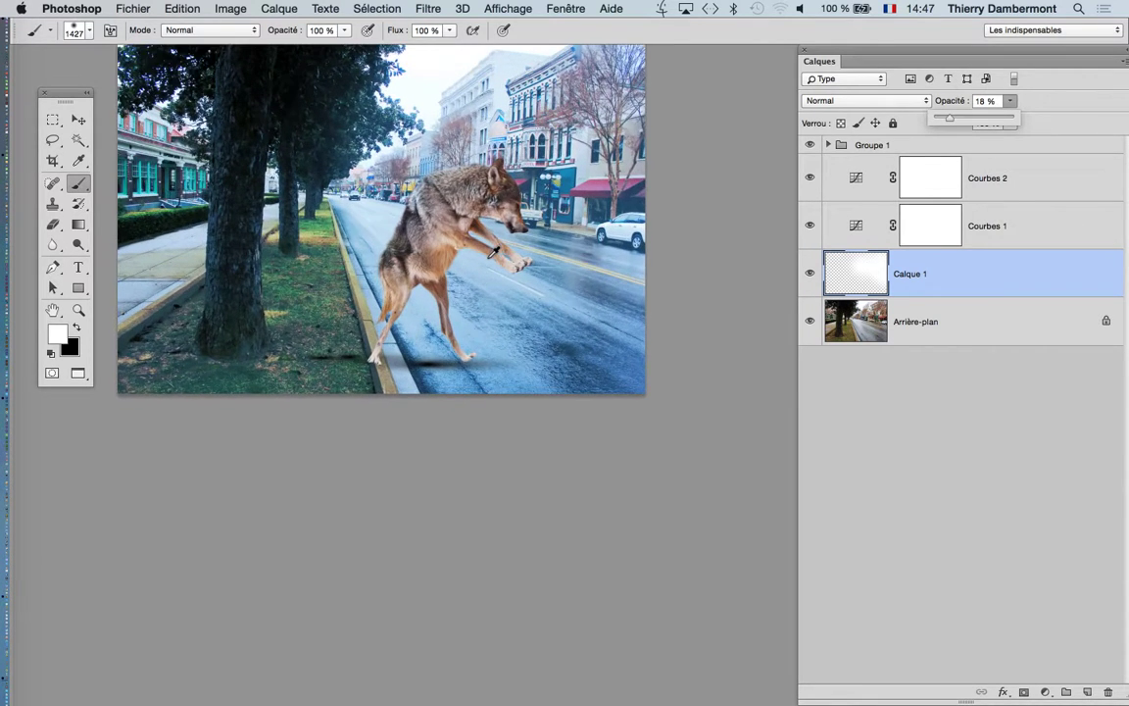
scroll(529, 316, "up", 1)
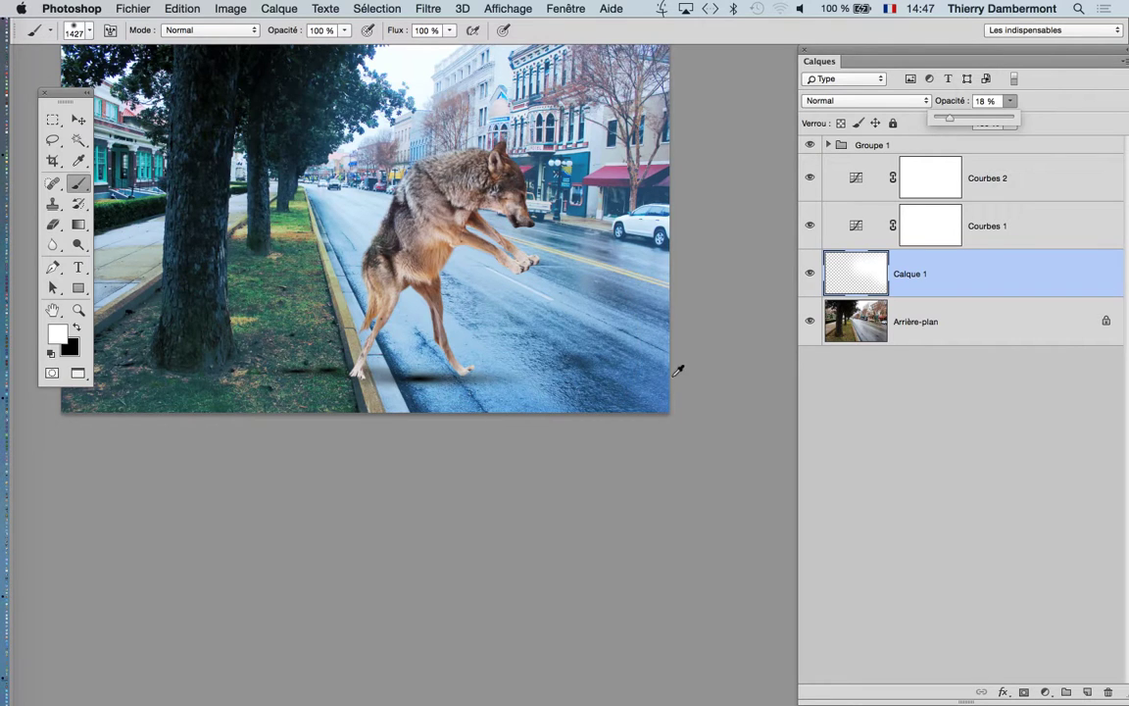
scroll(673, 369, "down", 1)
scroll(673, 370, "down", 1)
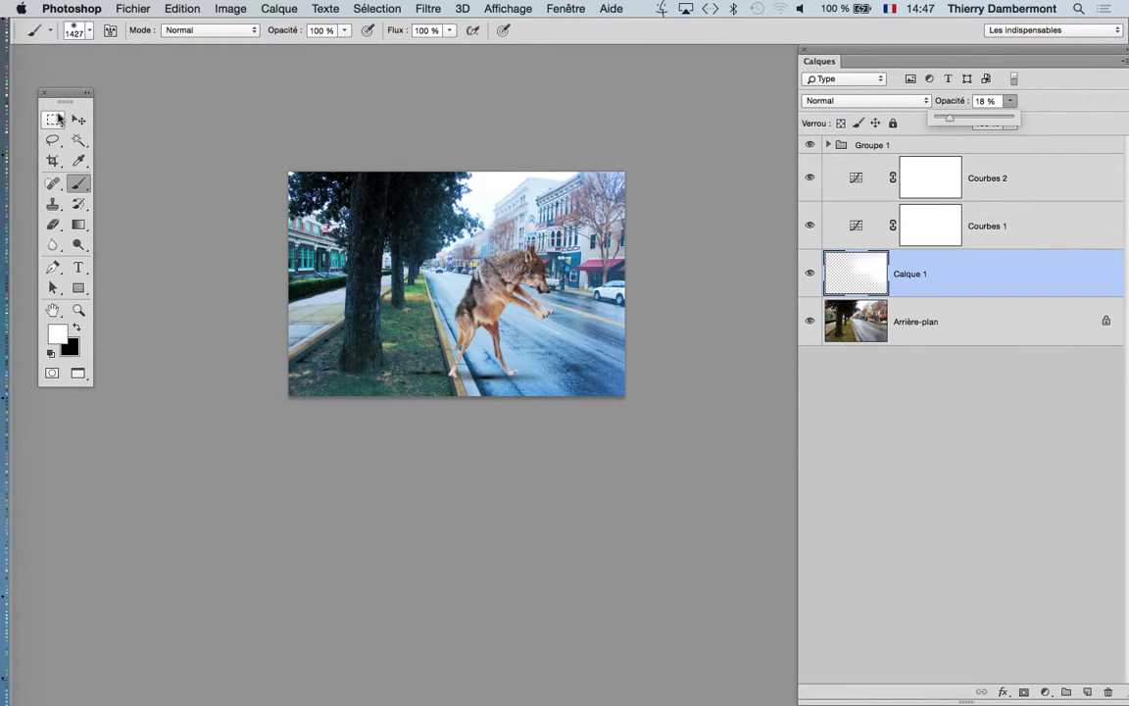
Save as layered Gfp-arkansas-hot-springs-street-view.psd in the premier jour PS folder.
left_click(133, 9)
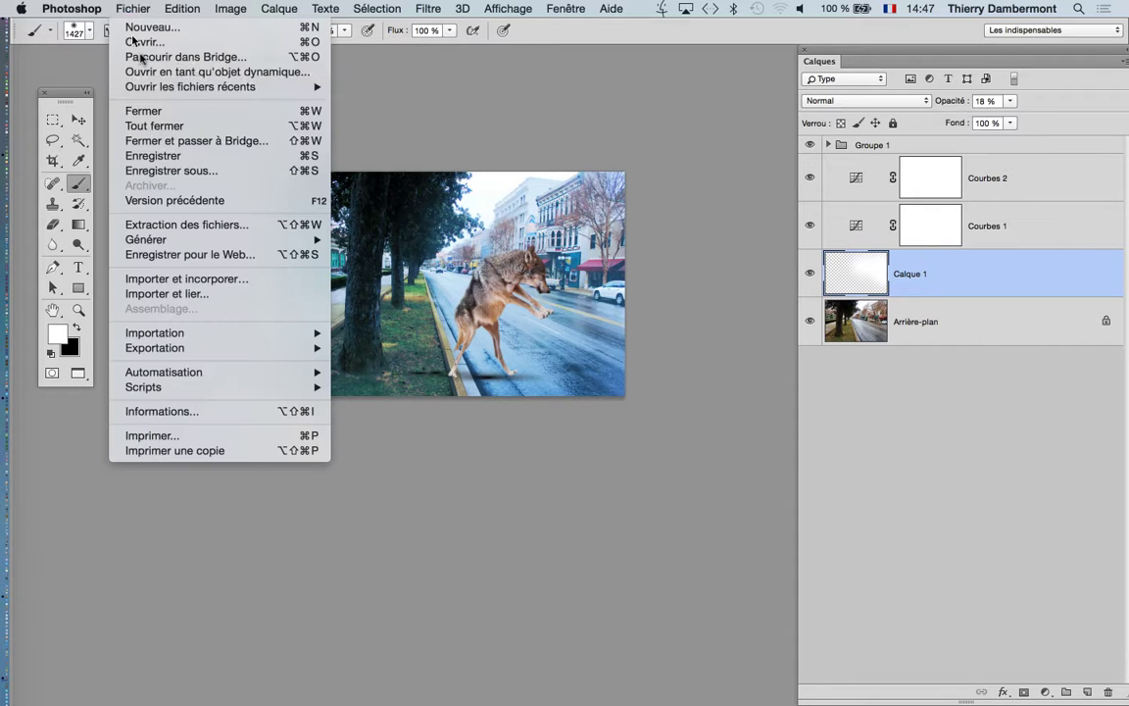
left_click(188, 171)
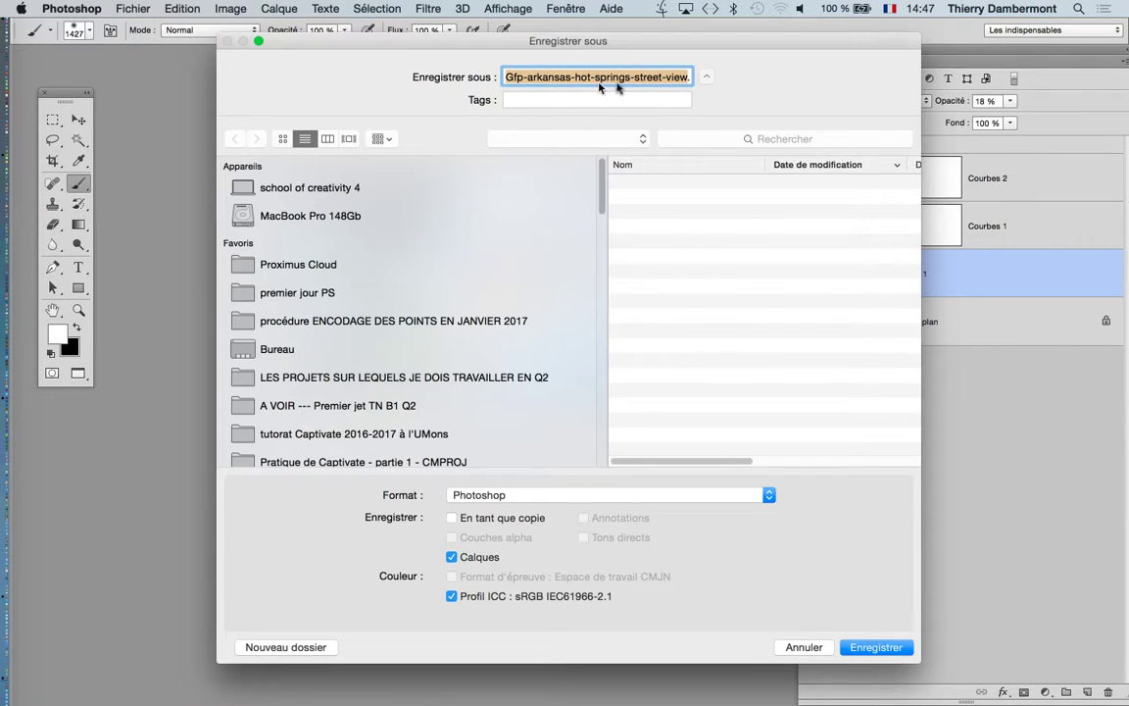
left_click(674, 79)
left_click(673, 81)
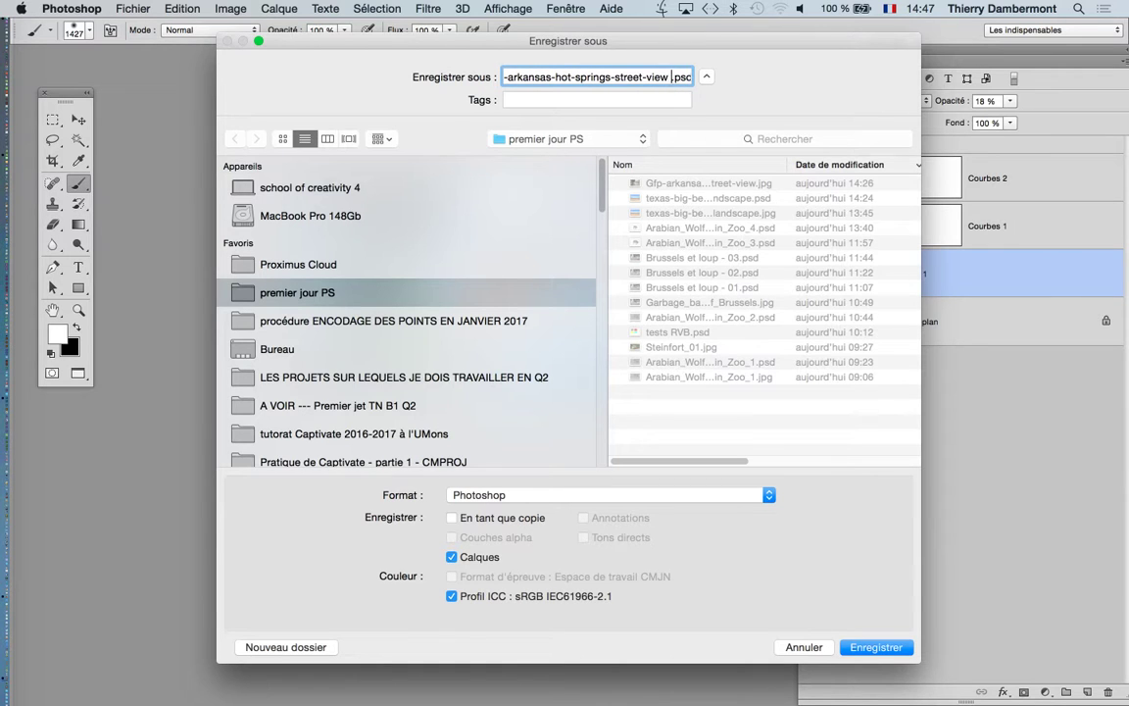
key("Return")
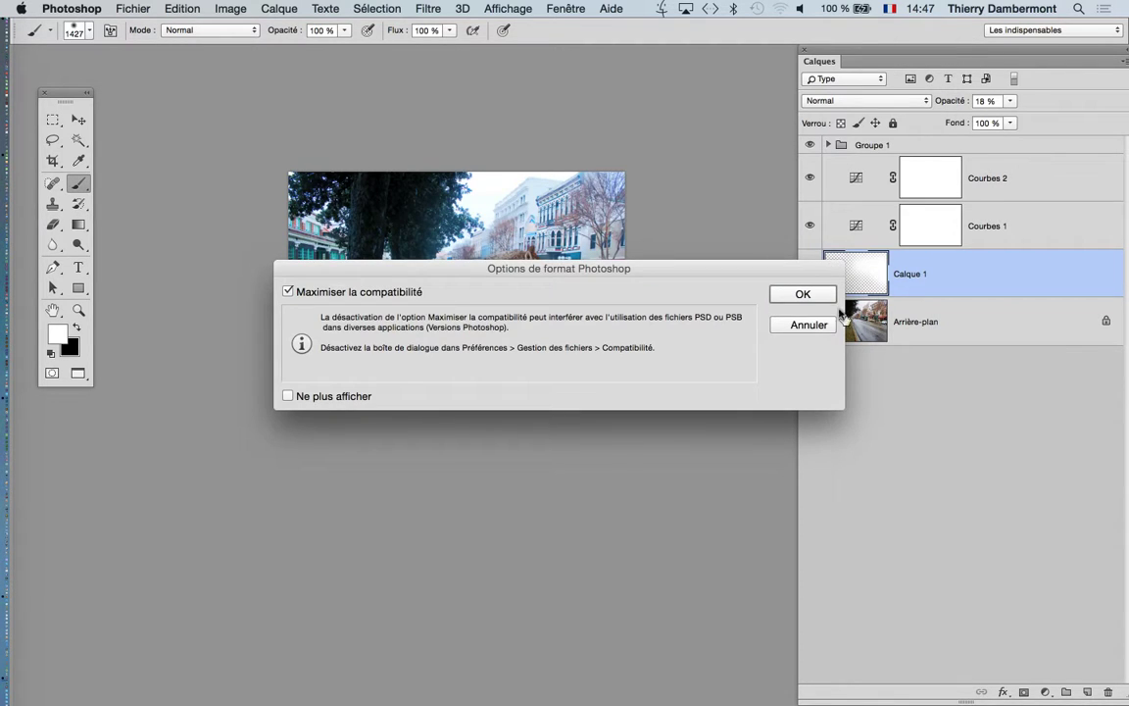
key("Return")
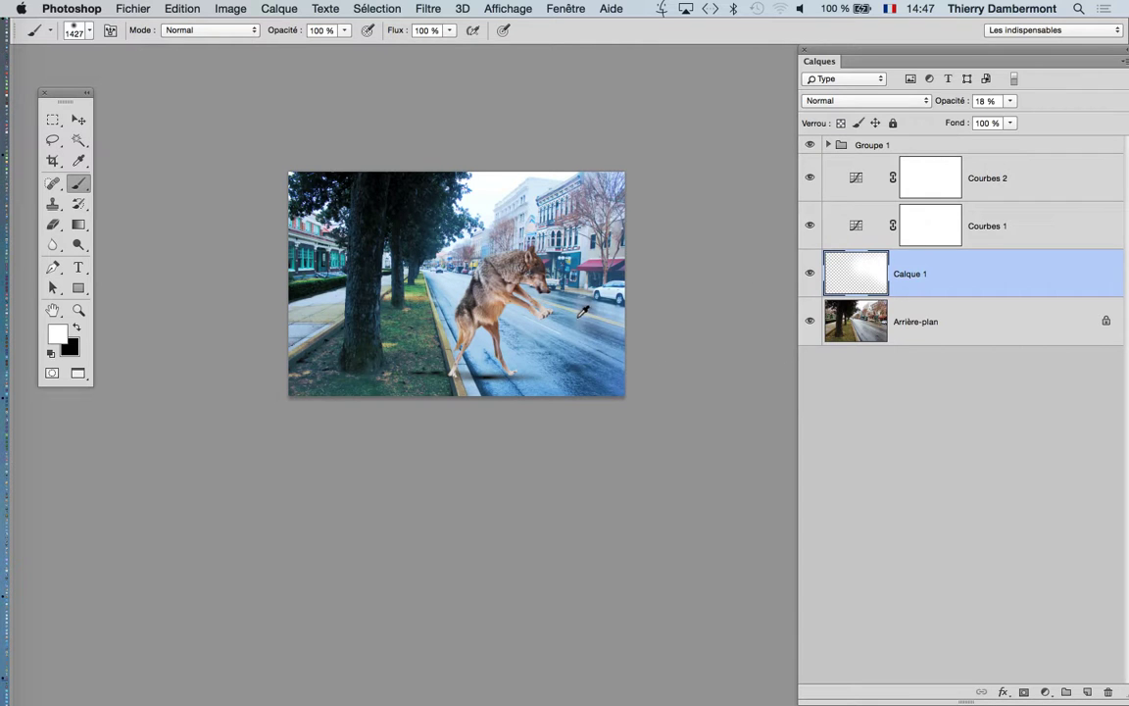
scroll(605, 314, "up", 1)
key("Tab")
scroll(642, 333, "up", 3)
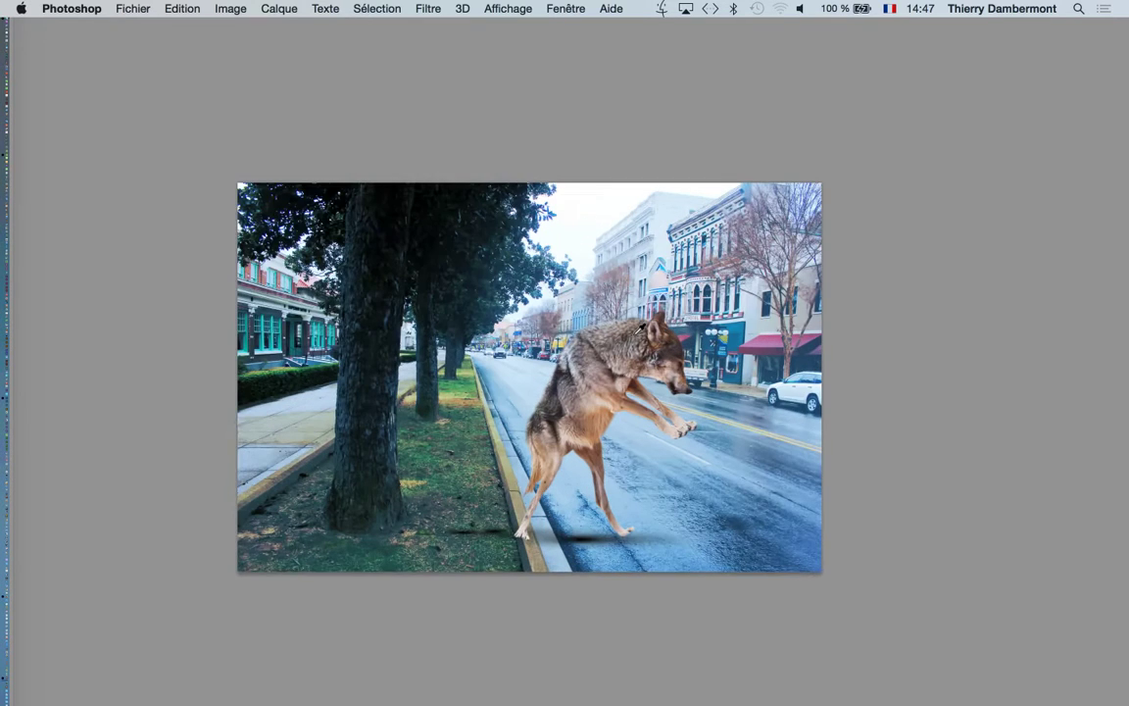
scroll(677, 343, "up", 1)
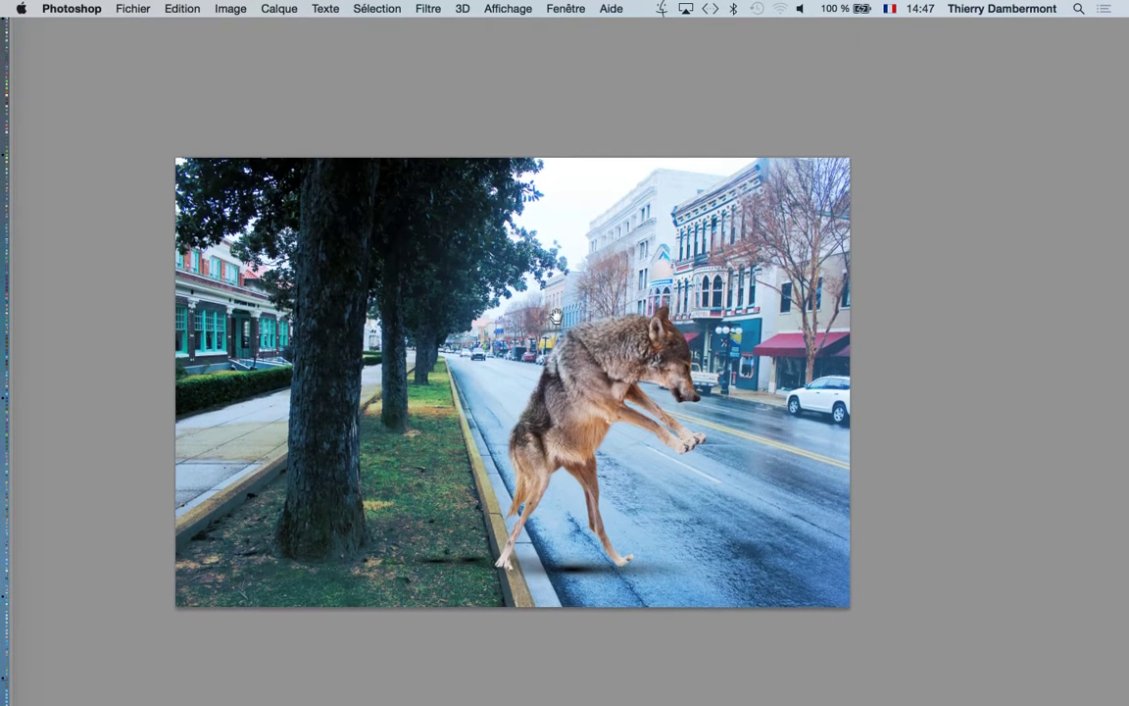
left_click_drag(564, 351, 565, 311)
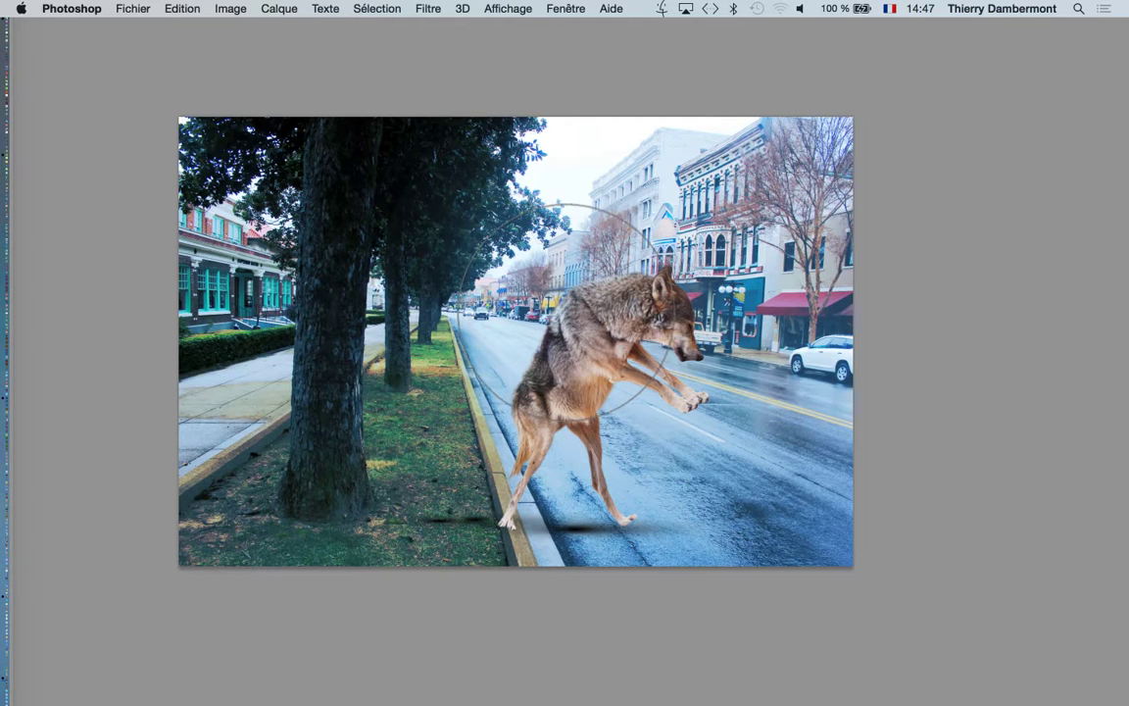
key("Tab")
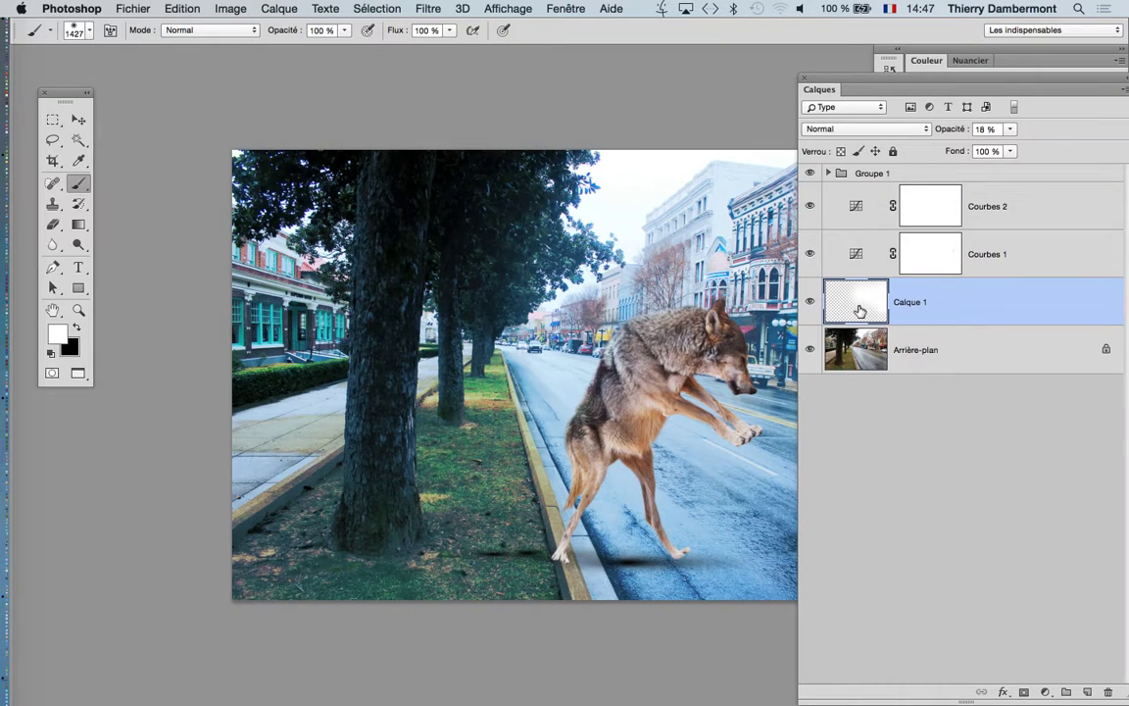